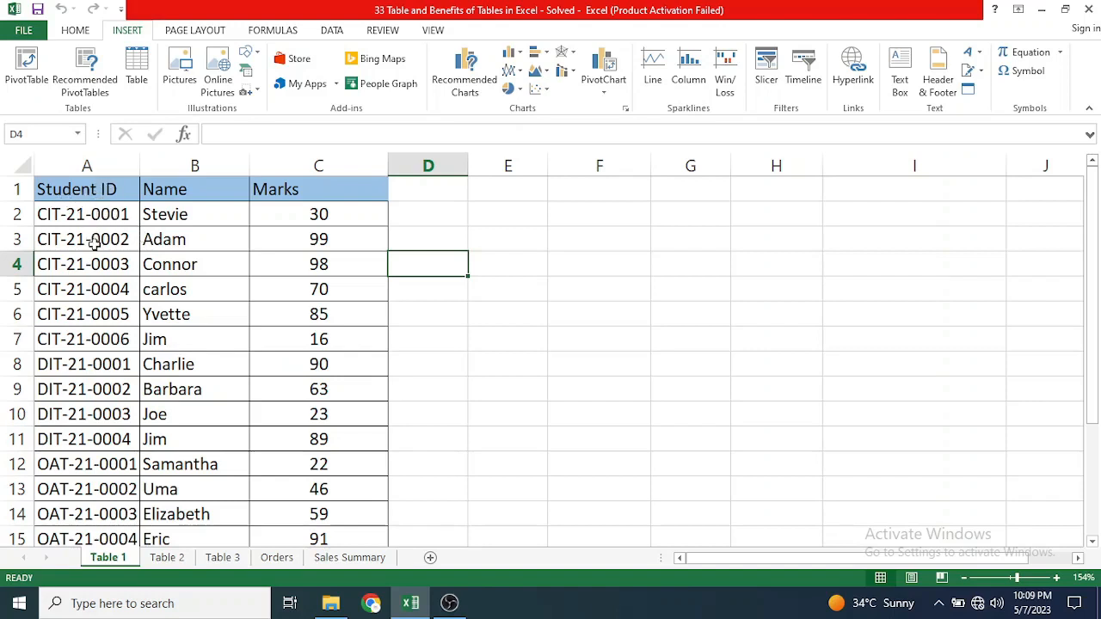
Create a table from the student data in A1:C15 on the Table 1 sheet, with its first row as headers
click(95, 245)
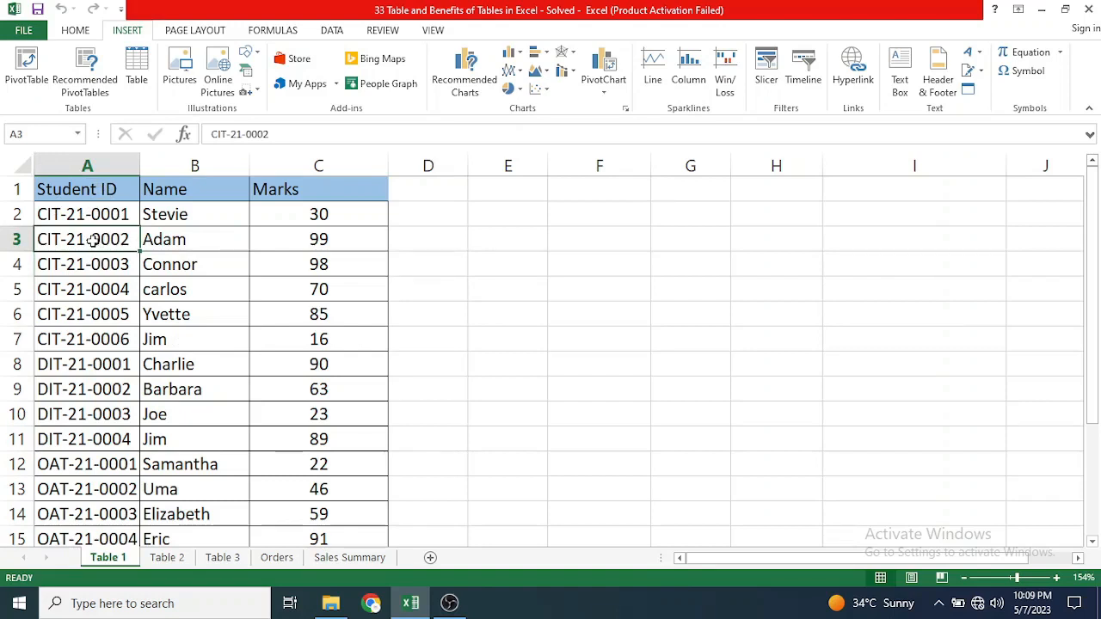
click(135, 82)
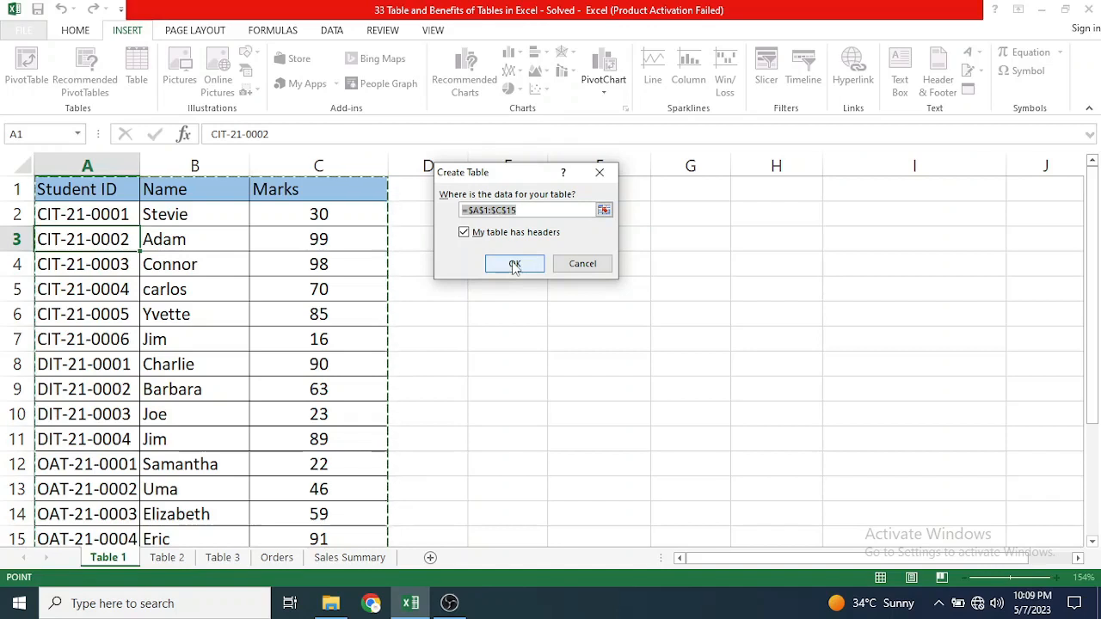
click(467, 238)
click(466, 239)
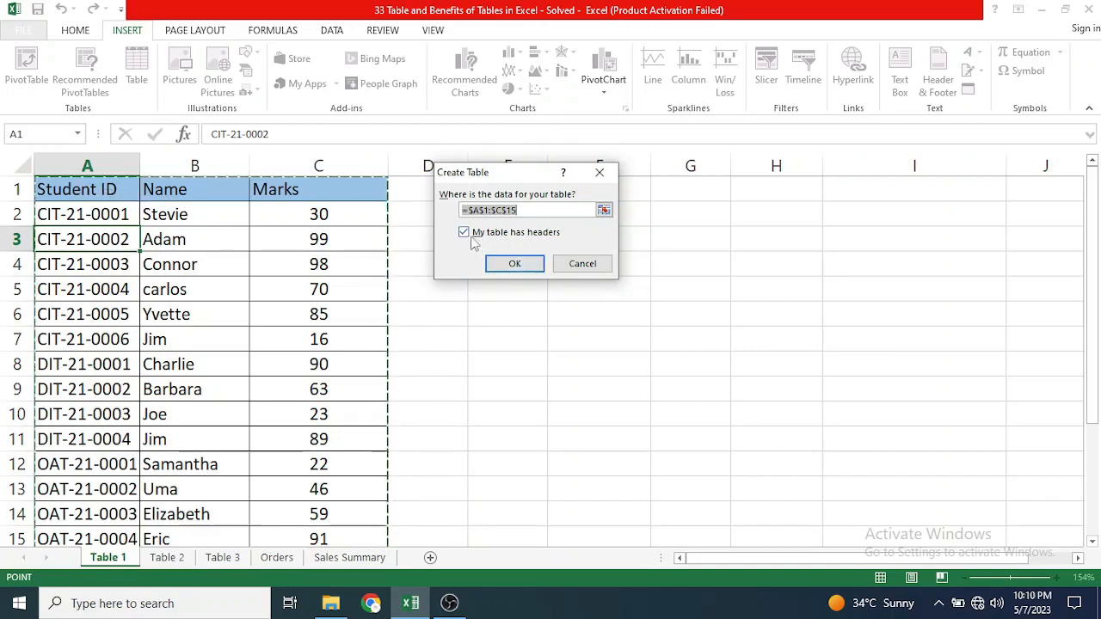
click(509, 265)
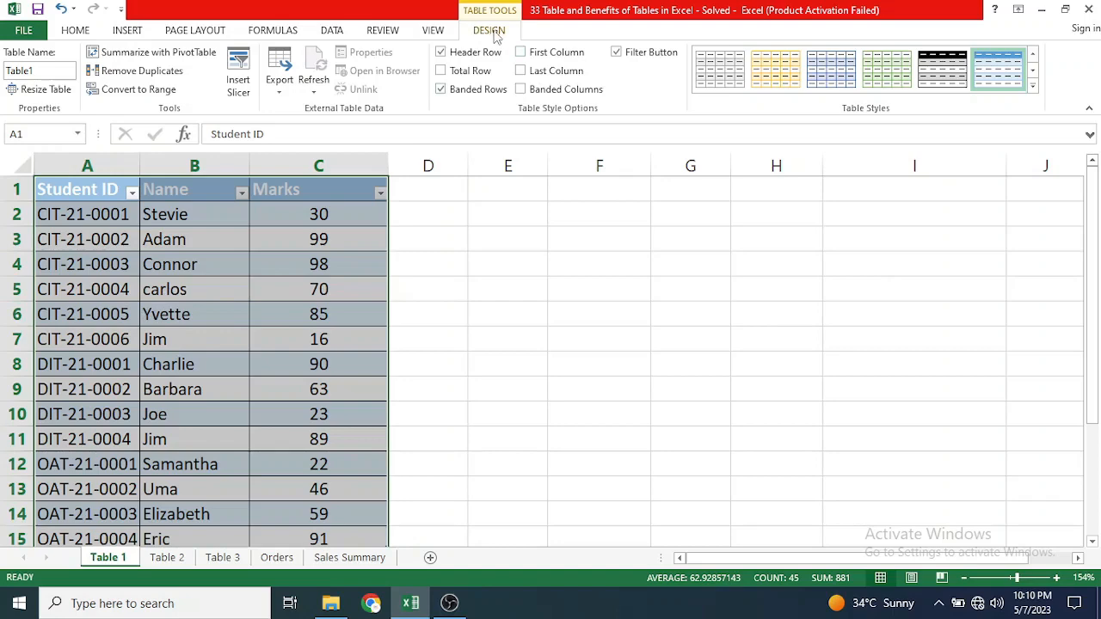
click(533, 262)
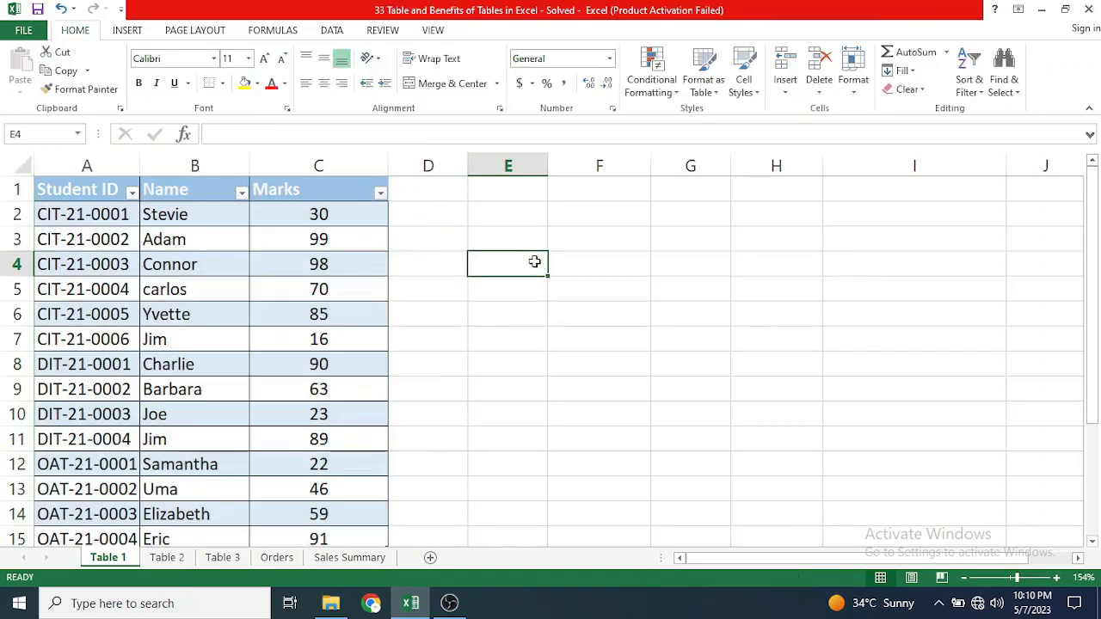
Rename the student marks table as tbl_student
click(240, 290)
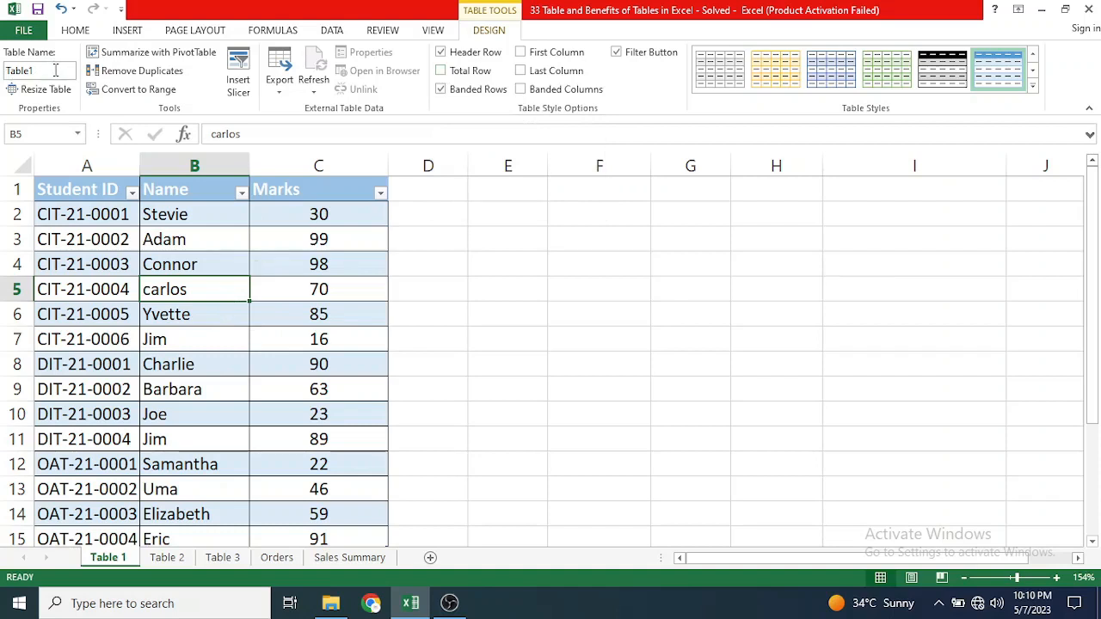
drag(10, 71, 50, 76)
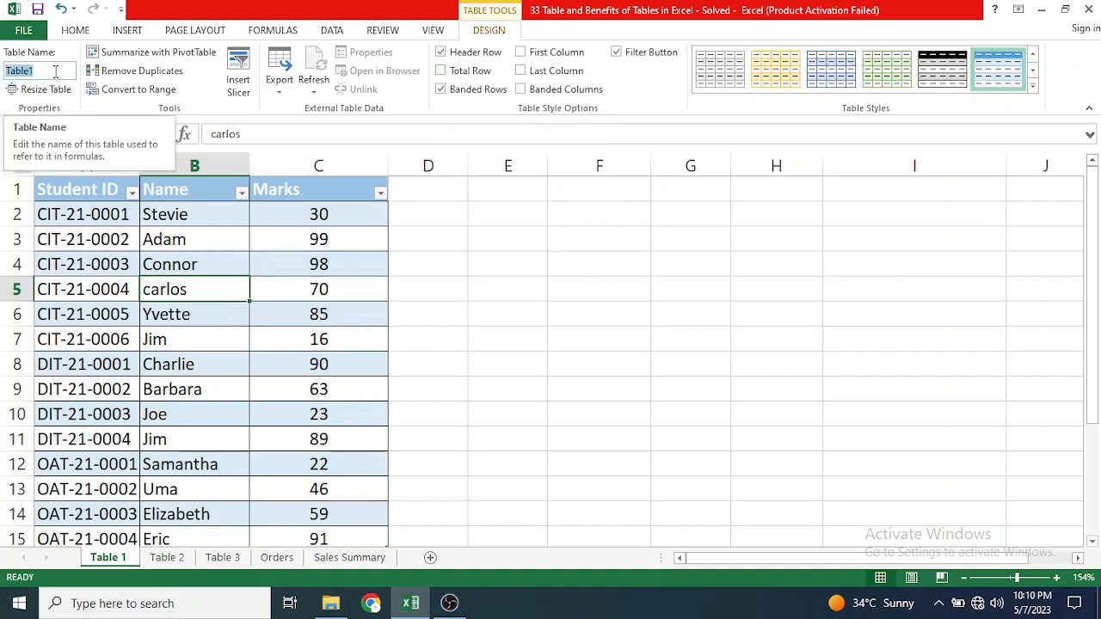
text(tbl_)
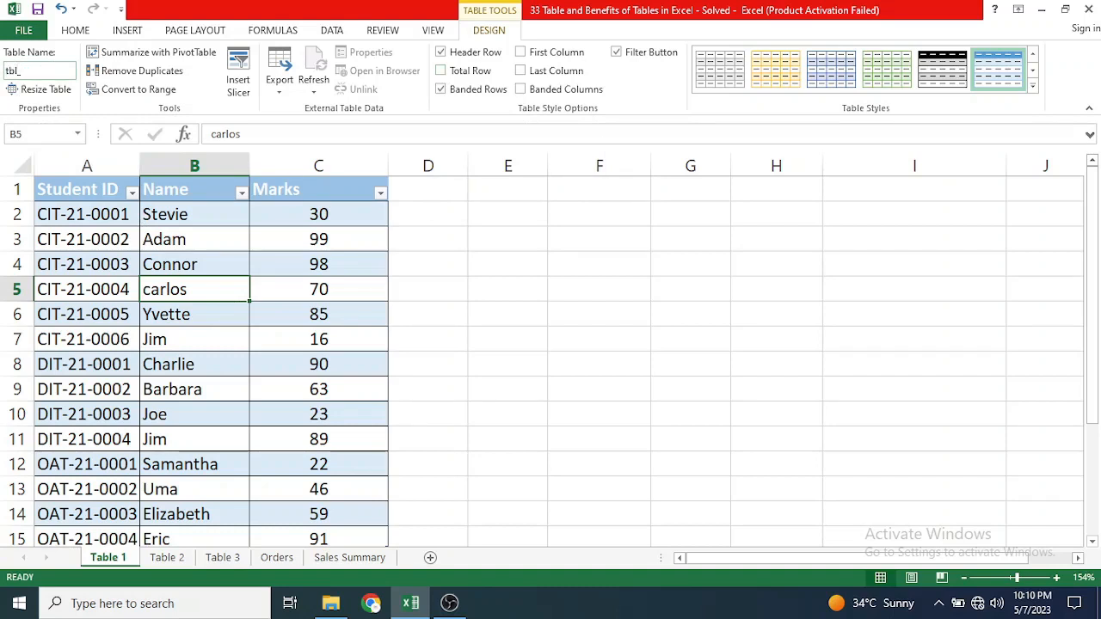
text(student)
click(447, 266)
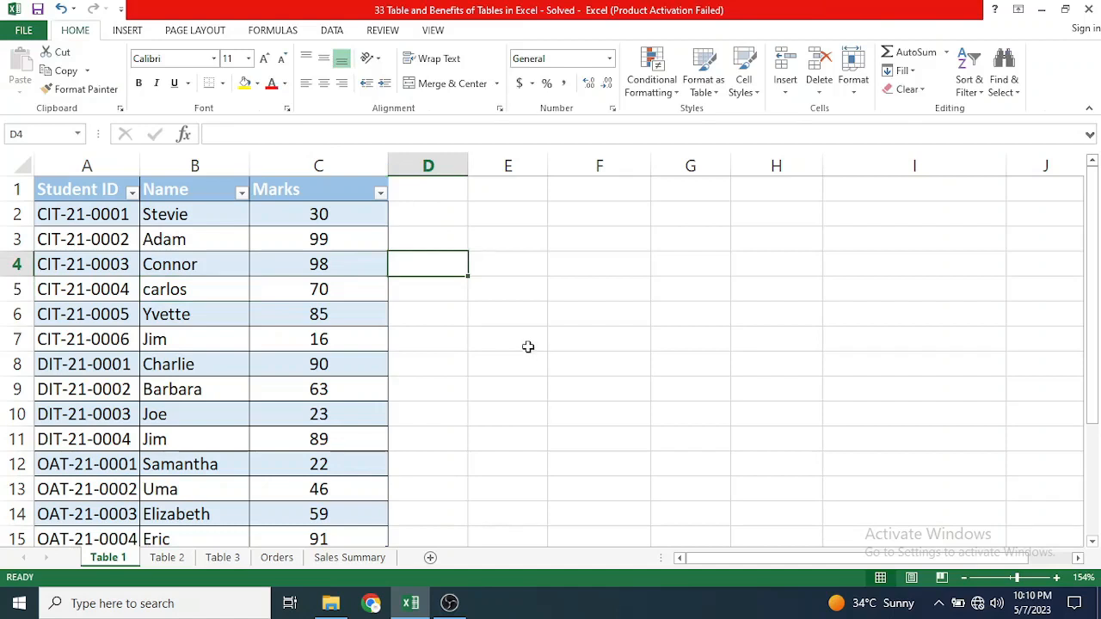
Convert the tbl_student table back to a normal range
click(101, 214)
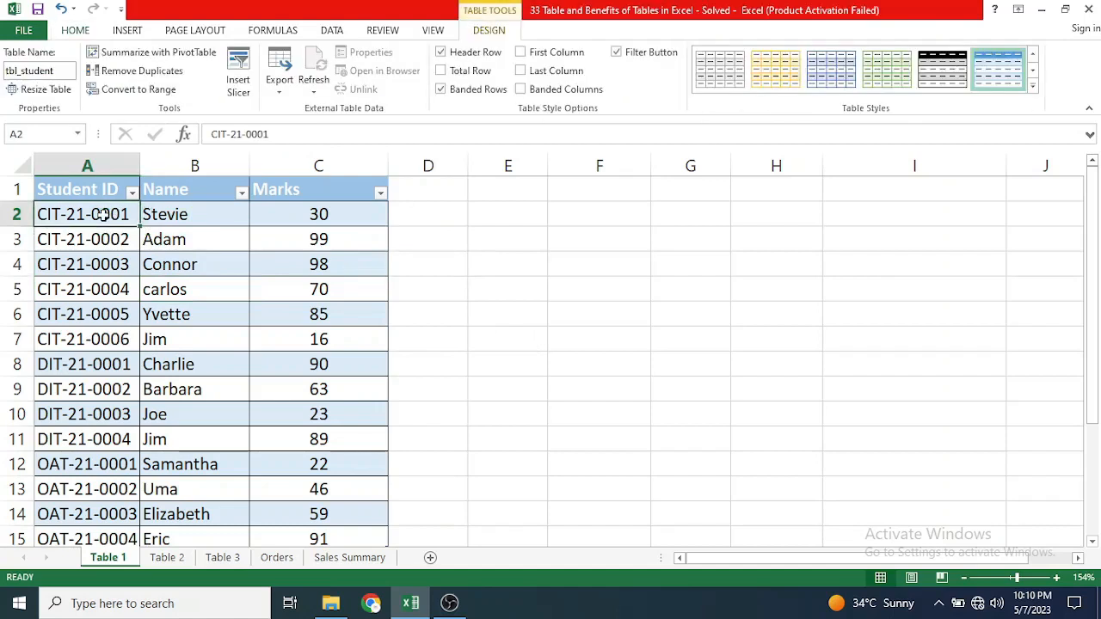
click(126, 90)
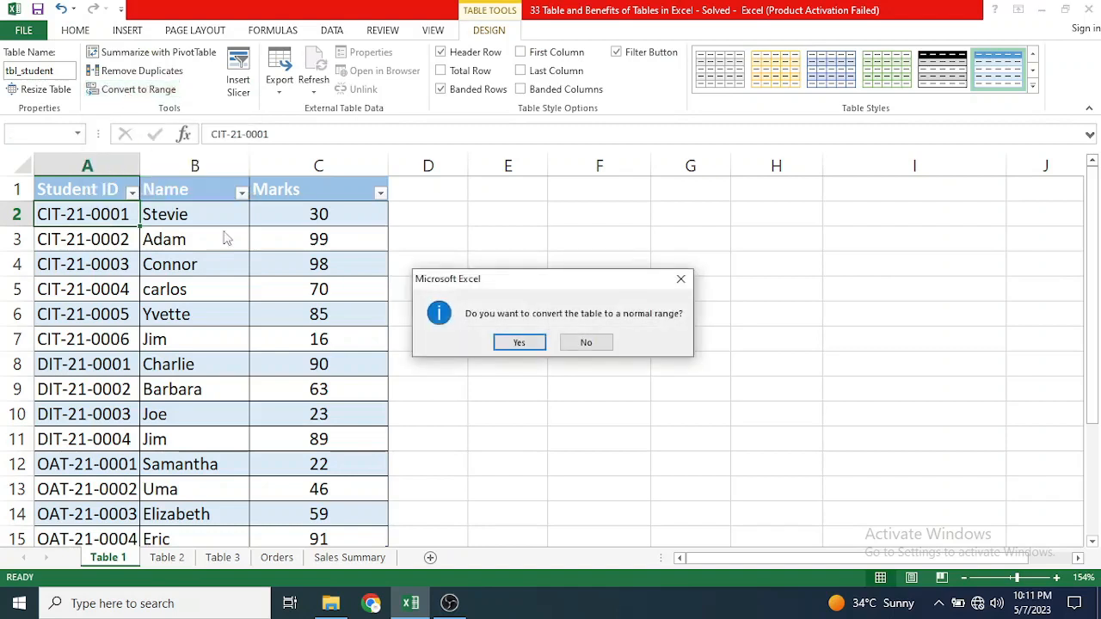
click(520, 343)
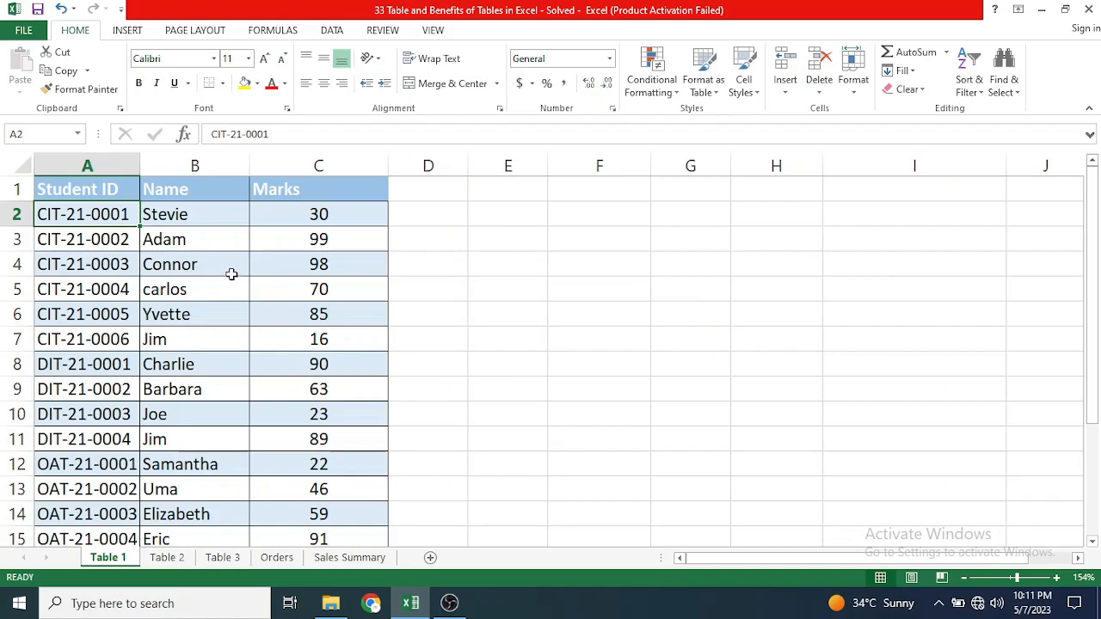
On the Table 2 sheet, create a table with headers from the employee data in A1:C15
click(168, 558)
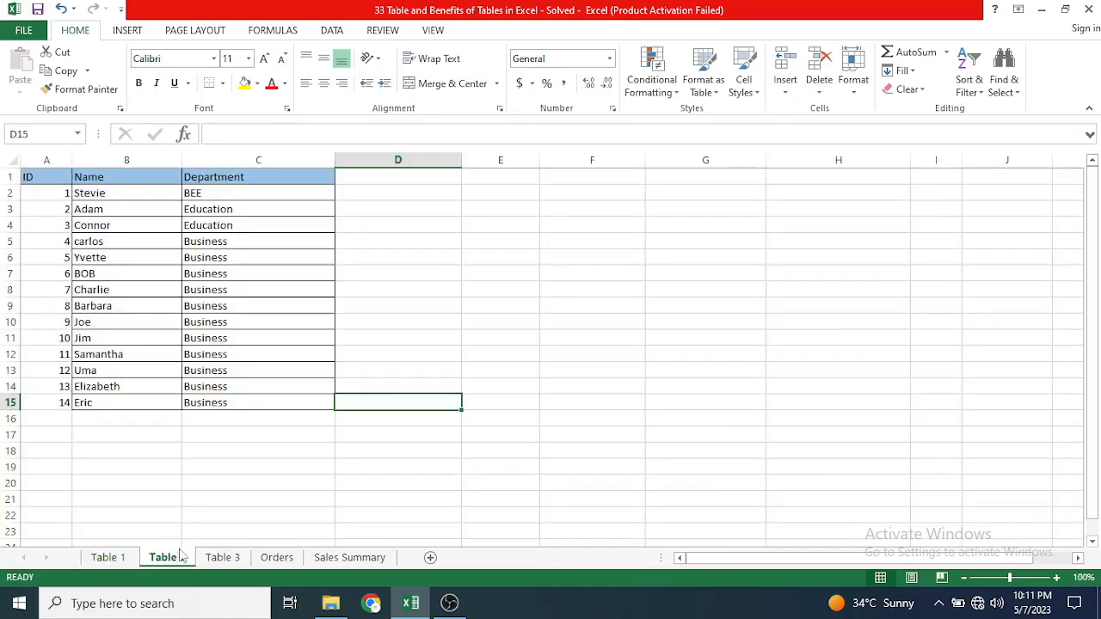
click(158, 276)
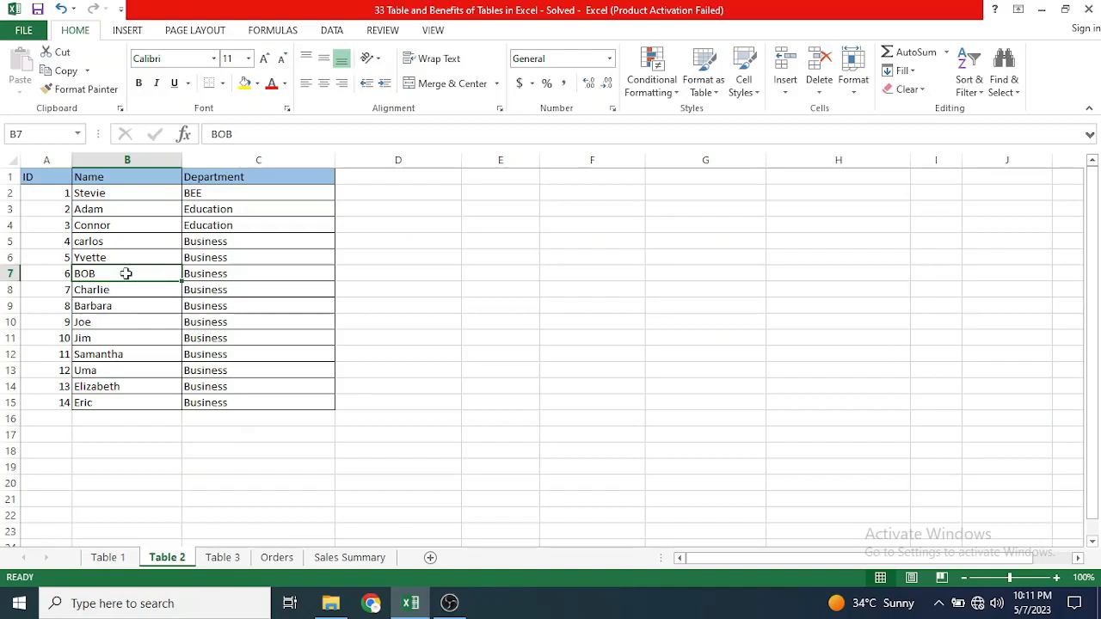
drag(135, 192, 118, 396)
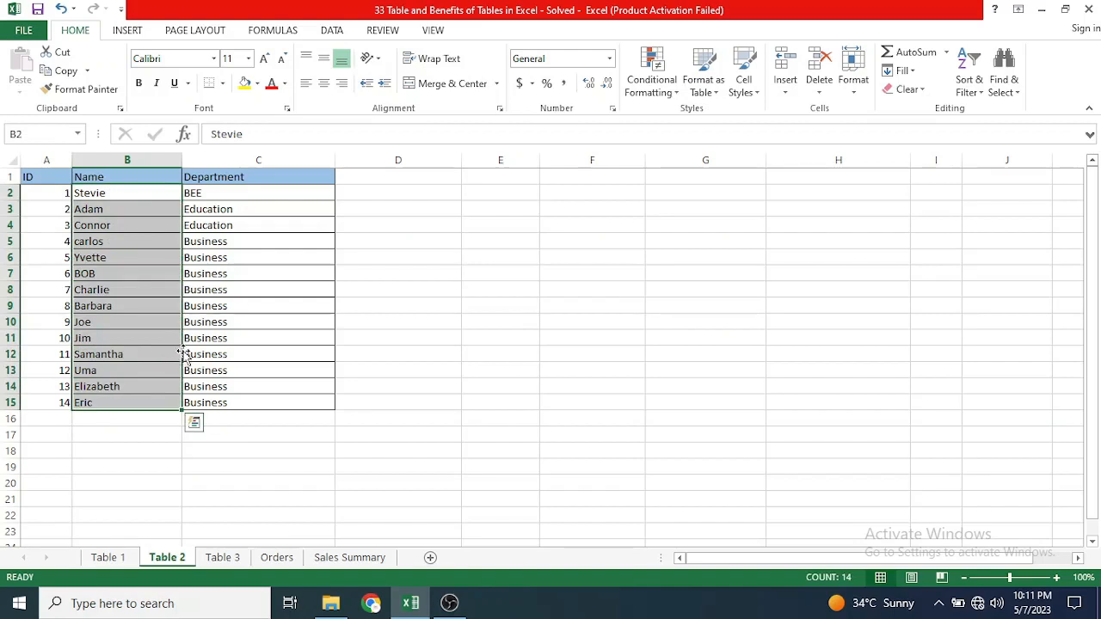
click(219, 325)
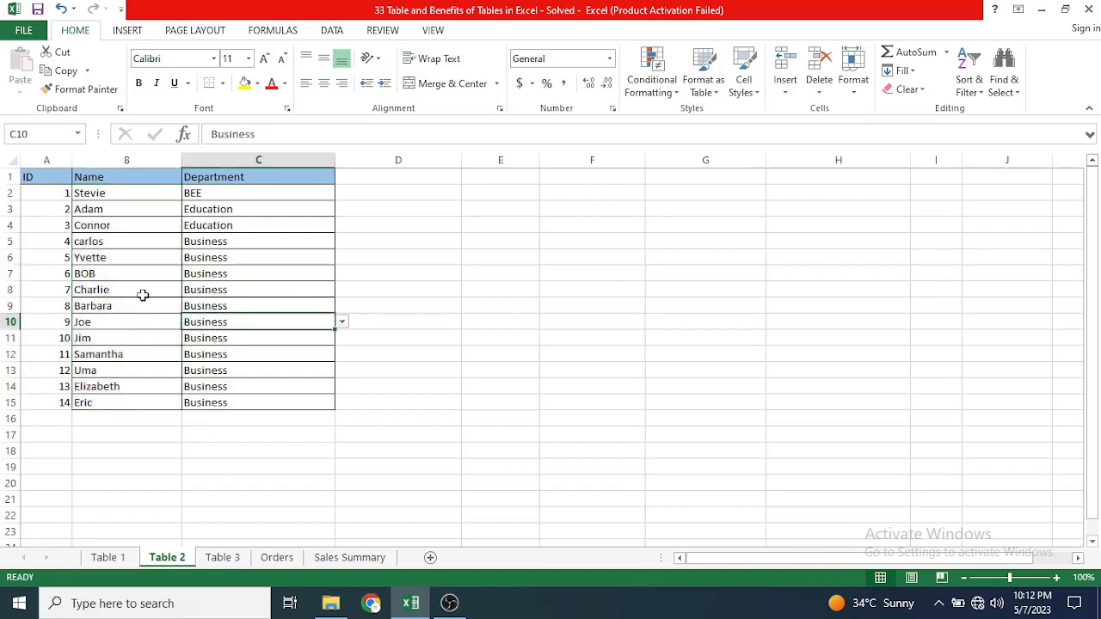
click(130, 243)
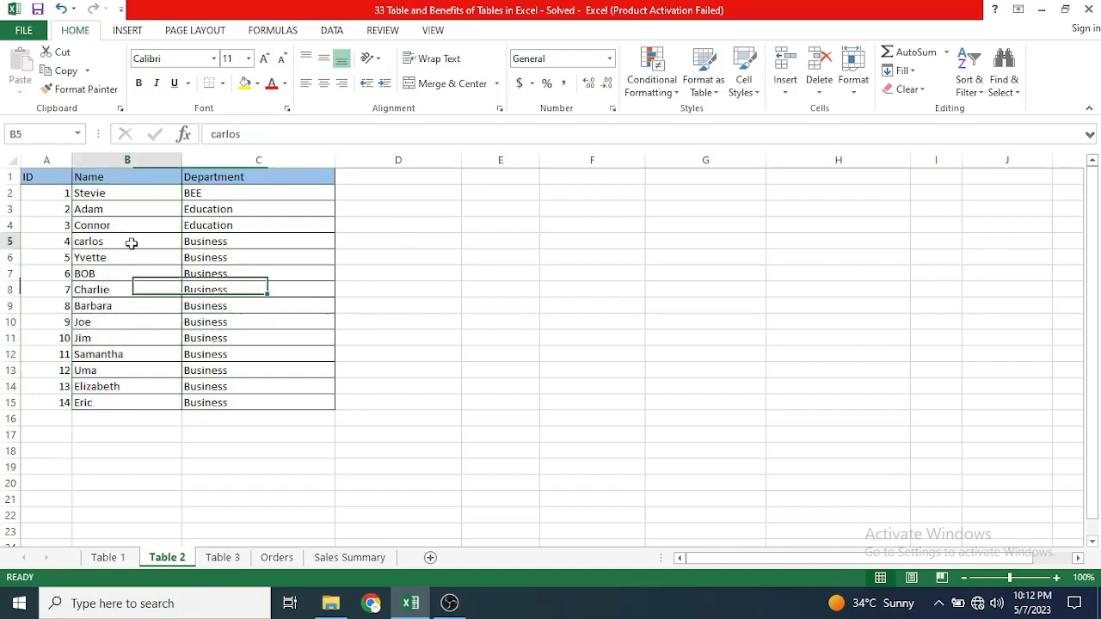
click(129, 32)
click(138, 73)
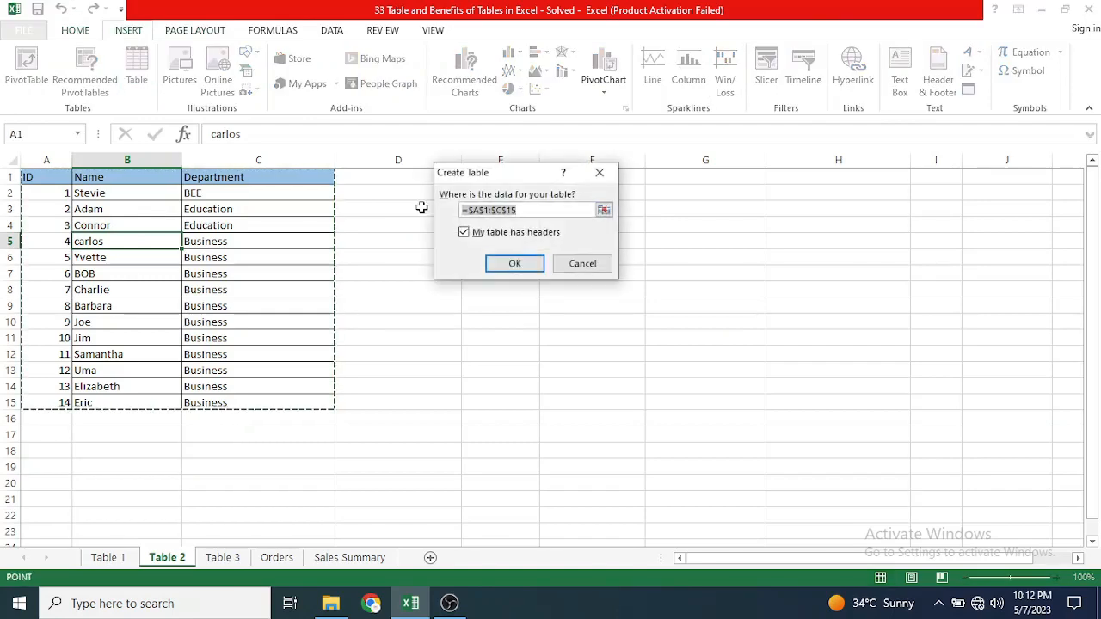
click(505, 263)
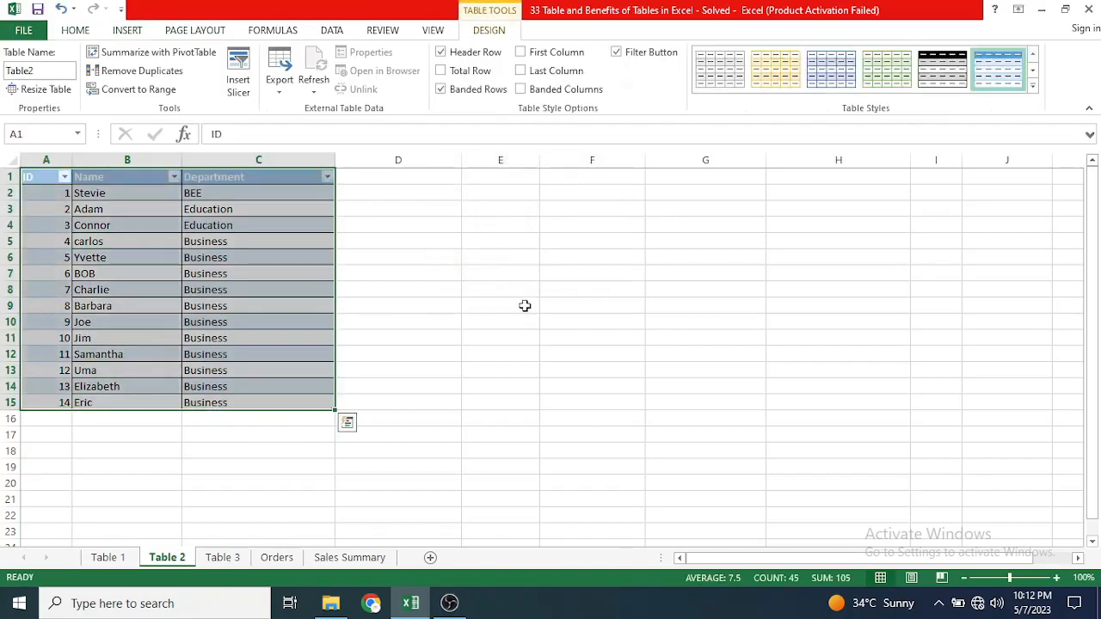
Enter the label "Total Emp" in cell E5
click(492, 241)
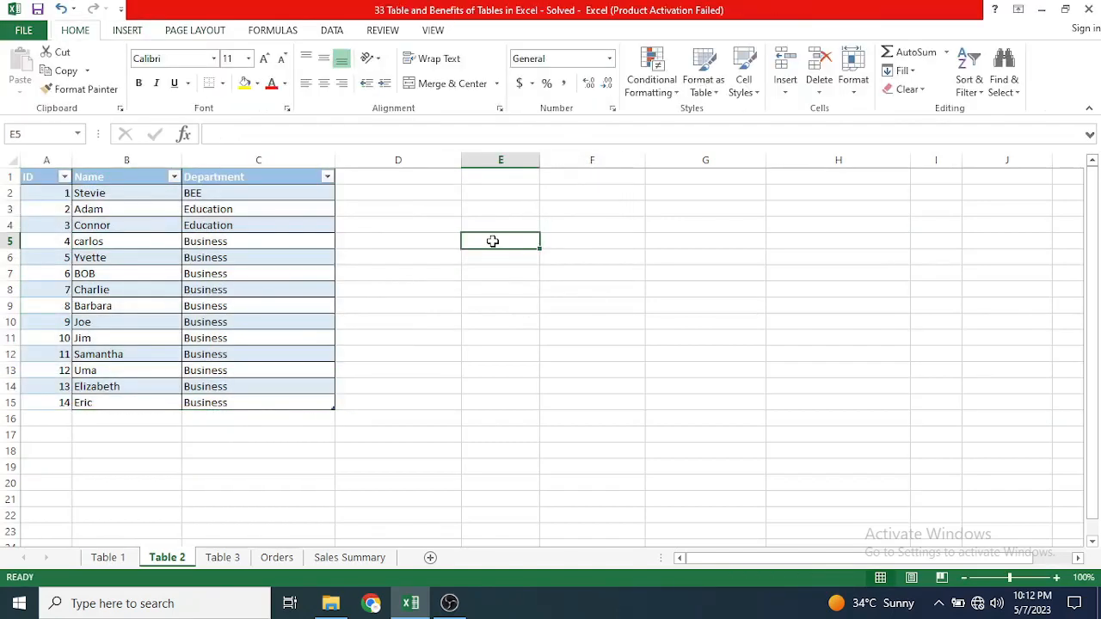
text(Tota)
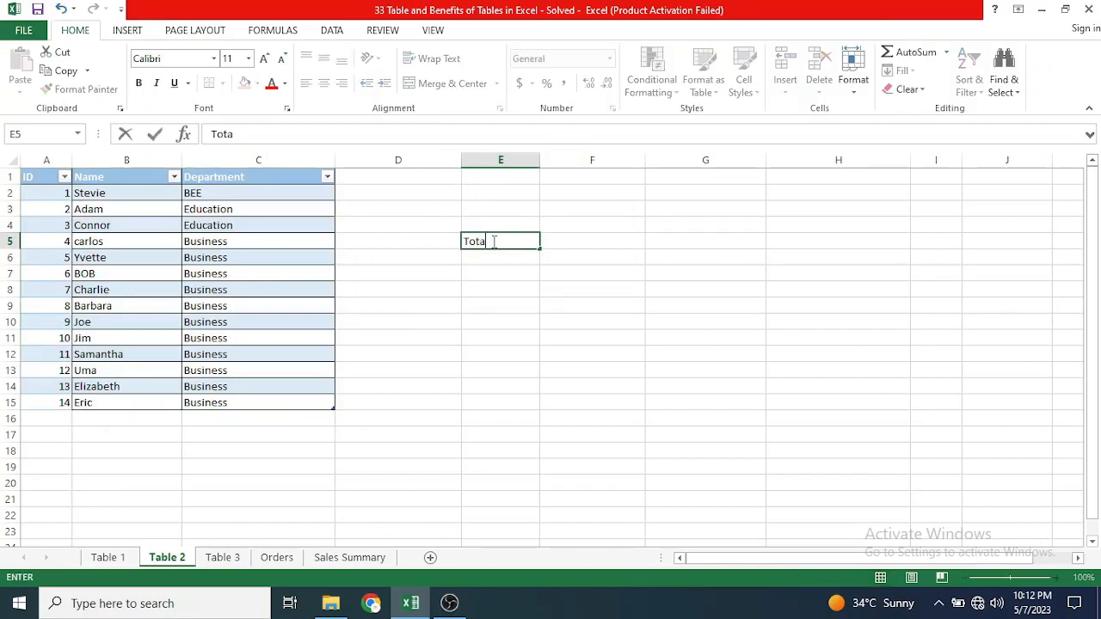
text(l Emp)
key(Tab)
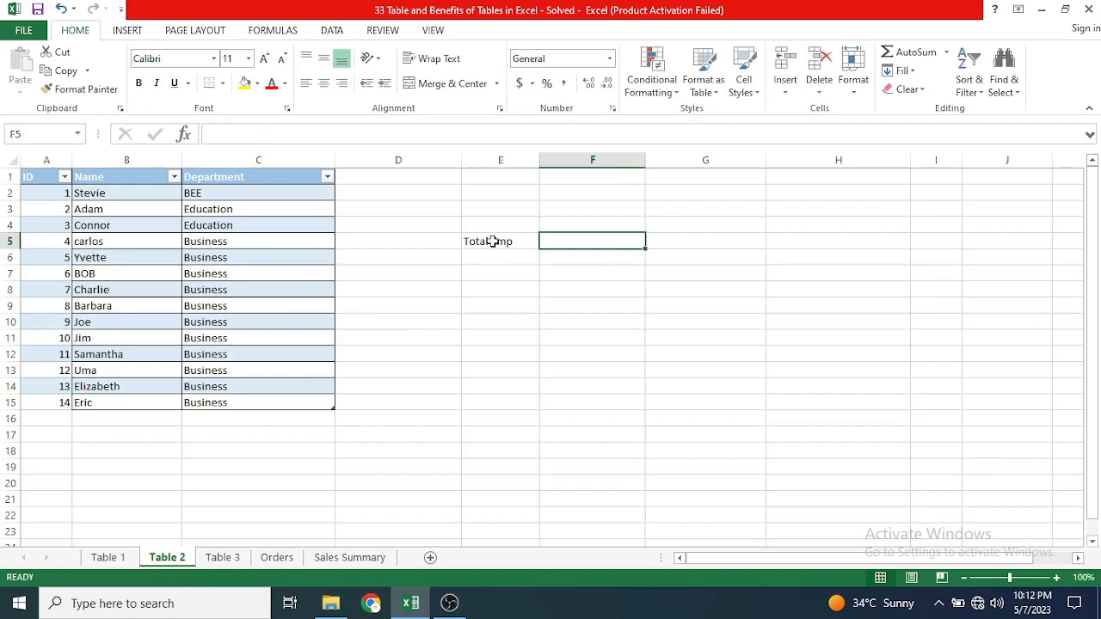
Count the employees in F5 with a COUNTA formula on the table's Name column, =COUNTA(Table2[Name])
text(=co)
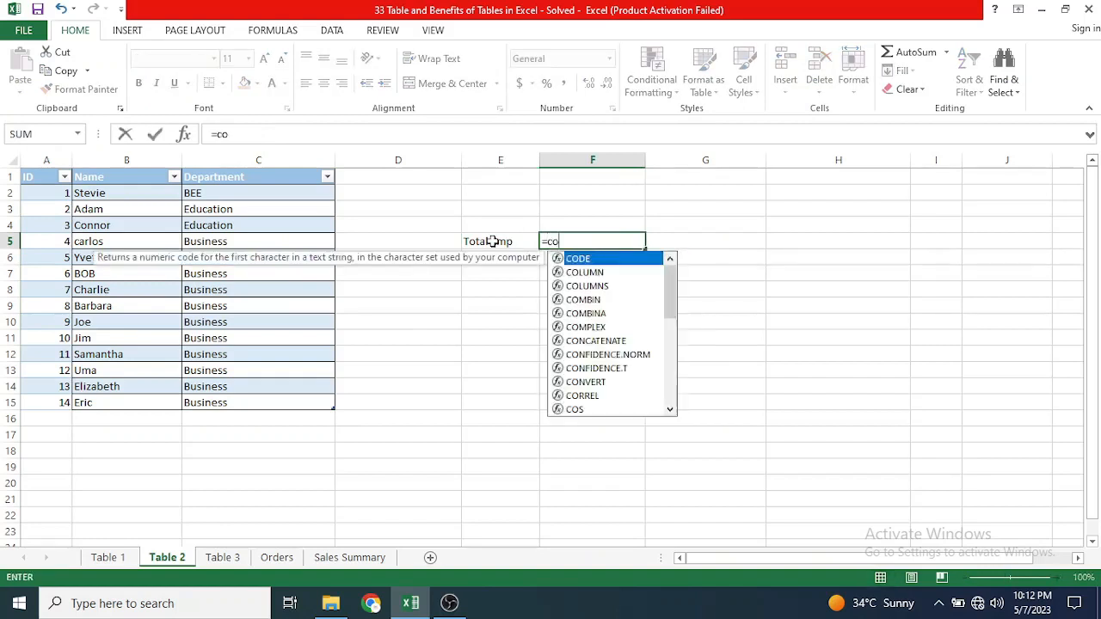
text(unta)
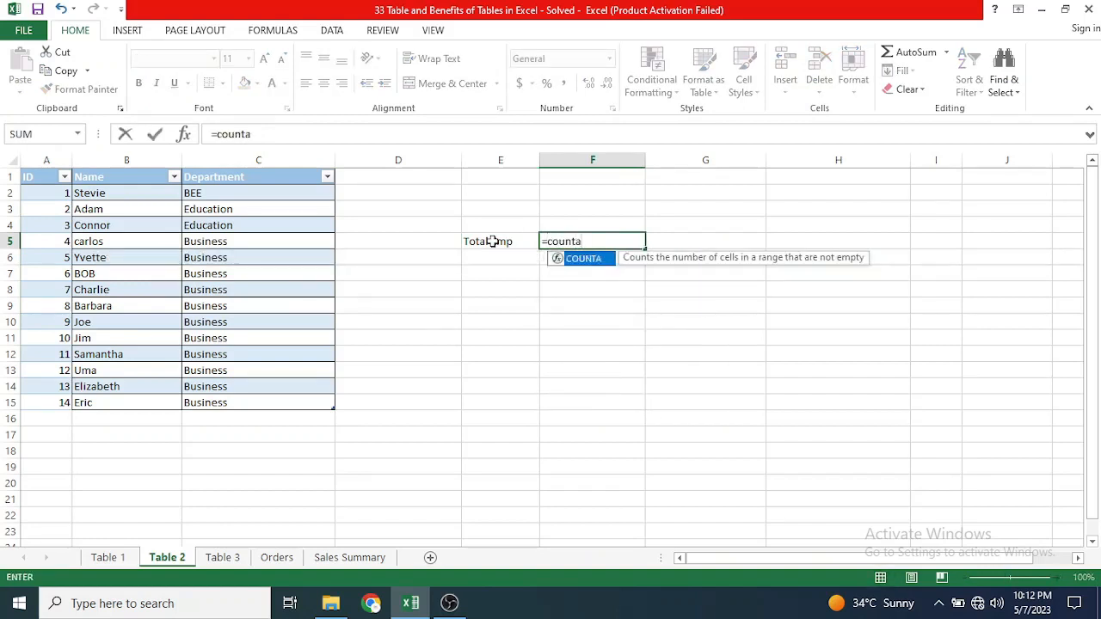
text(()
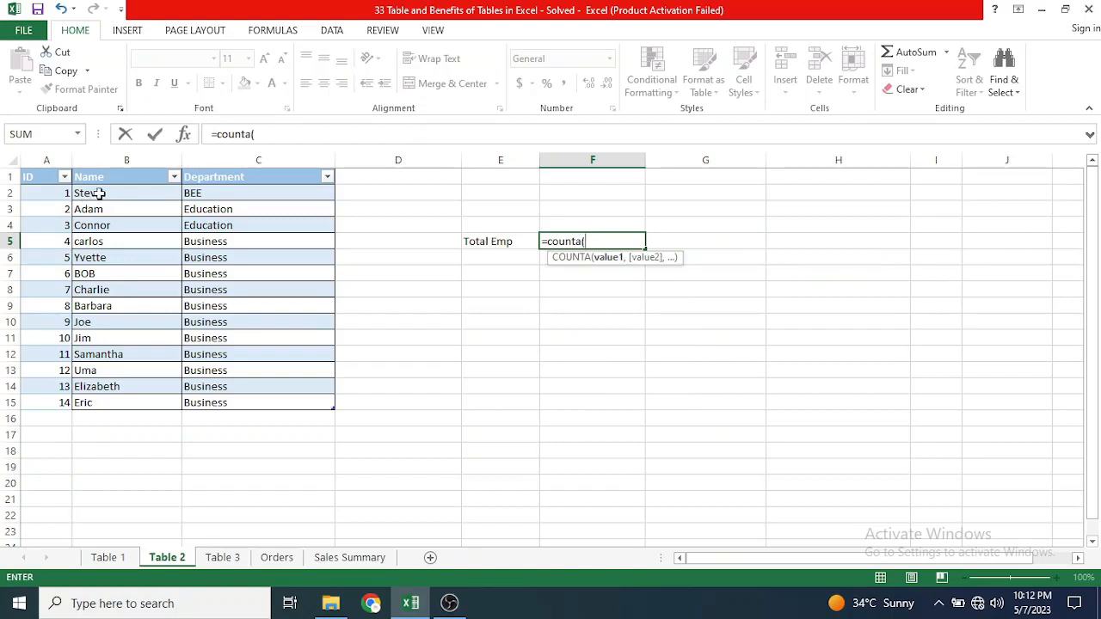
drag(98, 192, 106, 401)
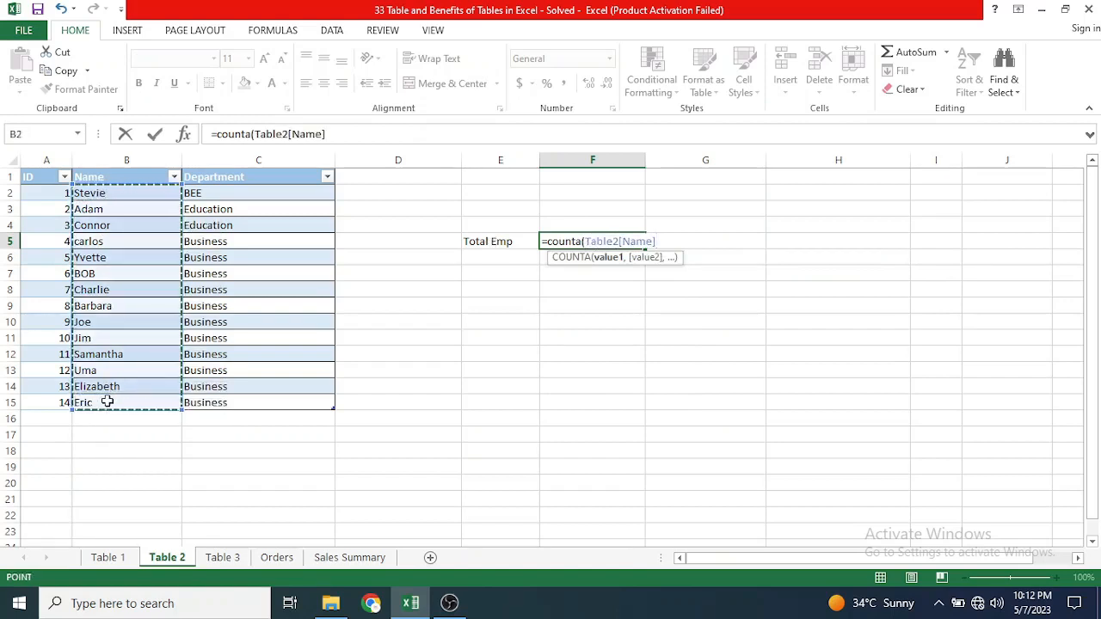
key(Return)
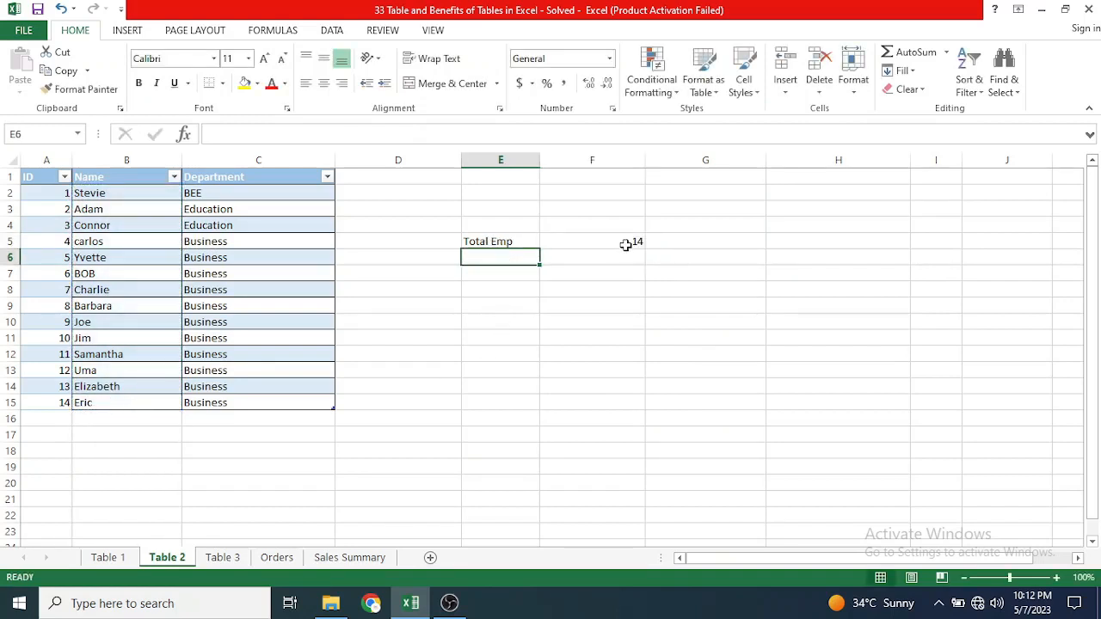
Add row 16 to the employee table with ID 15, the employee's name and department Business, and check the formula in F5
click(52, 418)
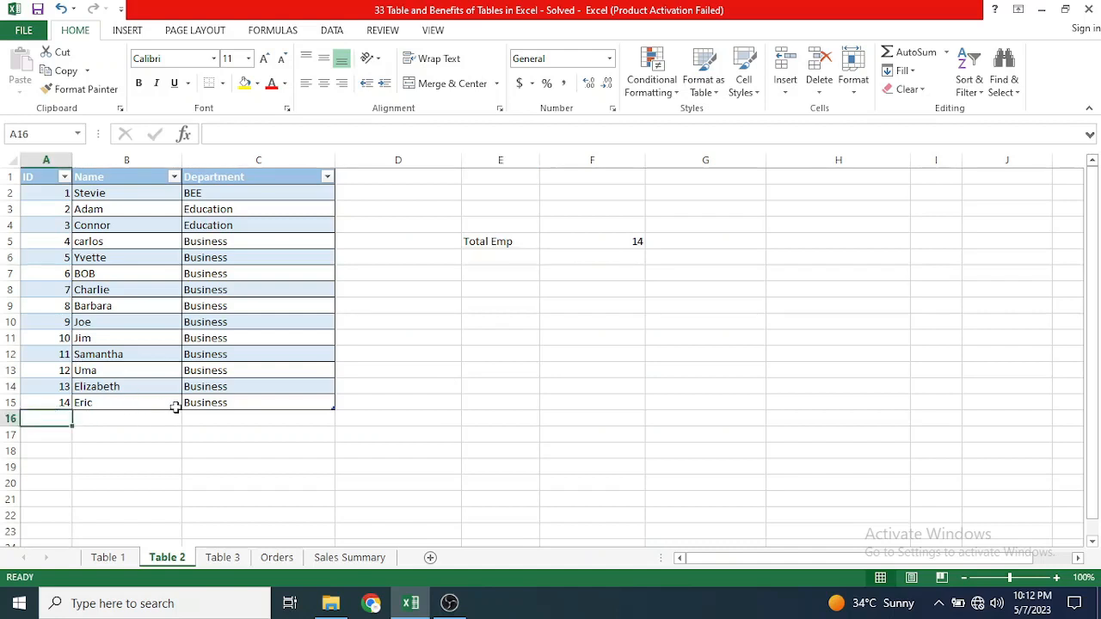
text(15)
key(Tab)
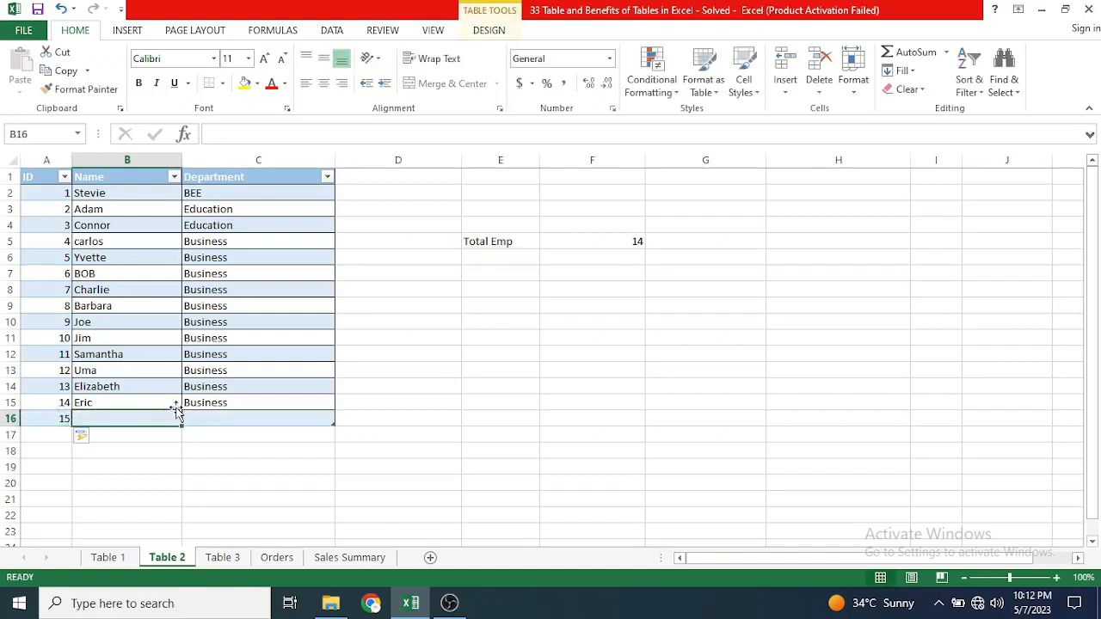
text(Wijesh)
key(Tab)
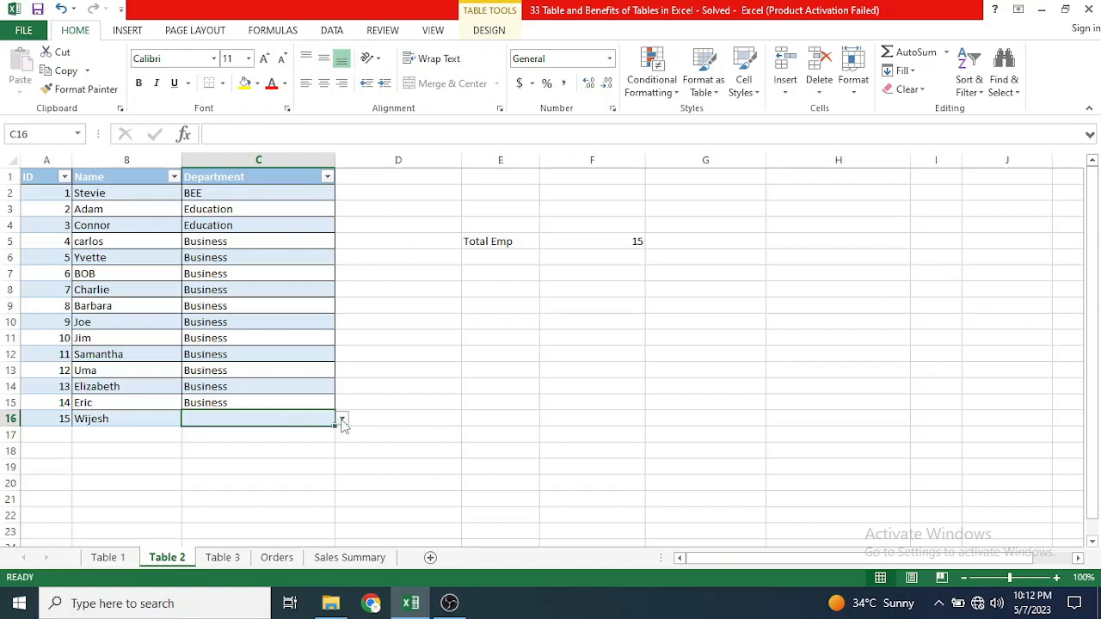
text(Business)
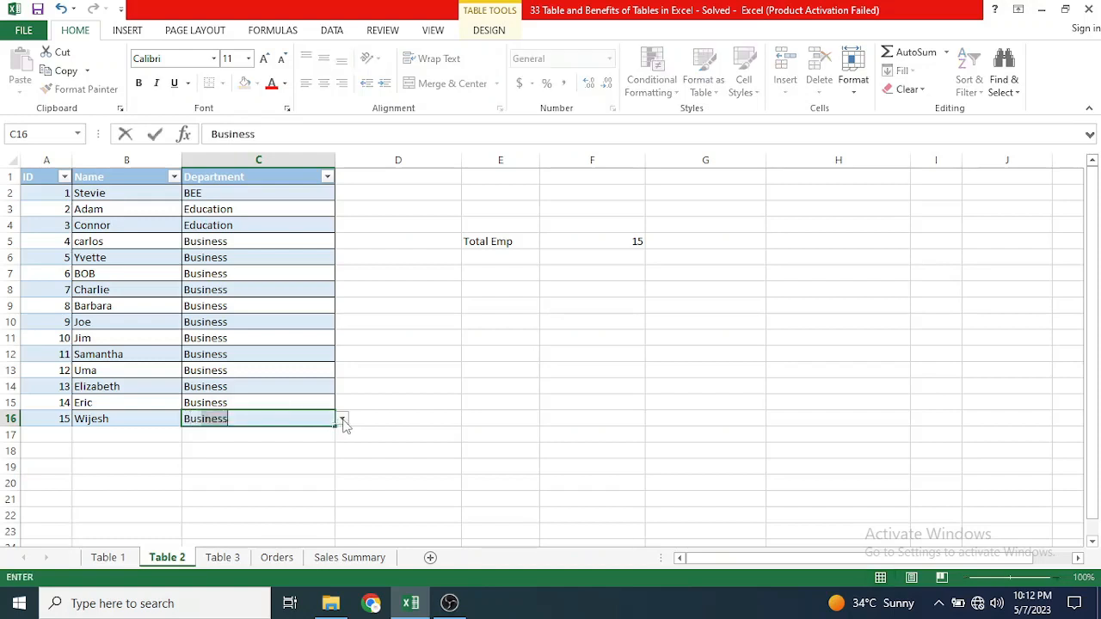
click(342, 418)
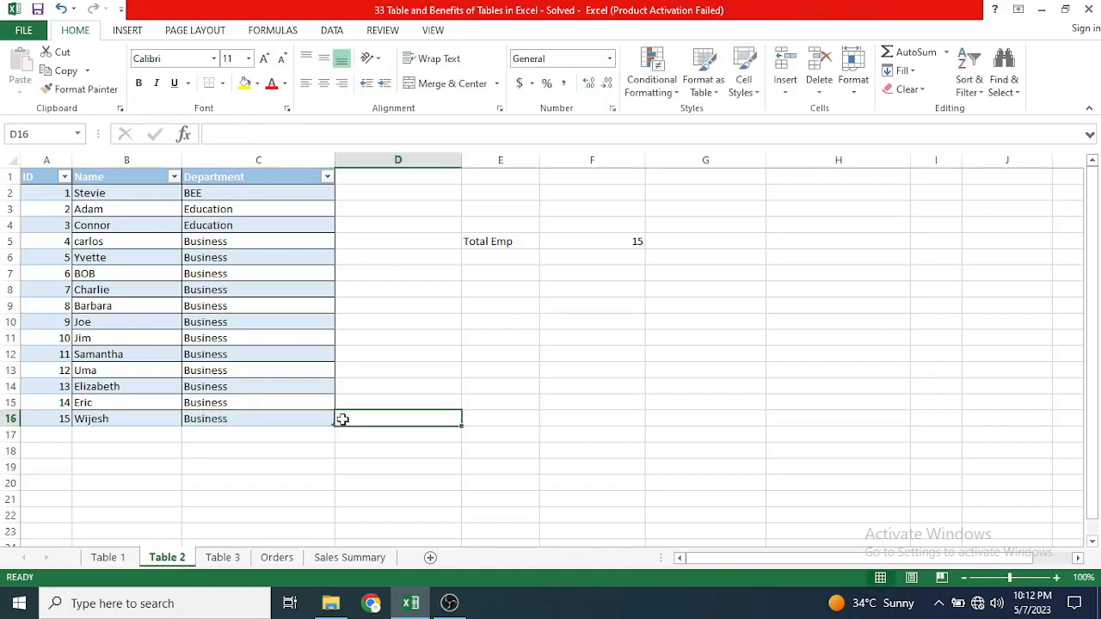
click(616, 241)
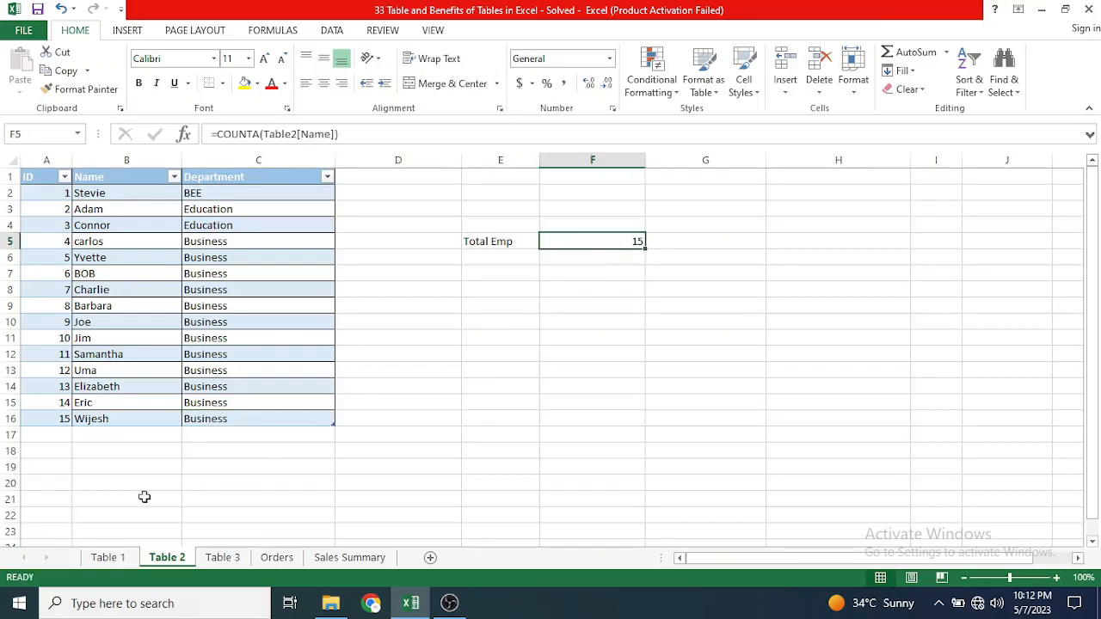
On the Table 1 sheet, count the student names in cell E5 with the formula =COUNTA(B2:B15)
click(108, 559)
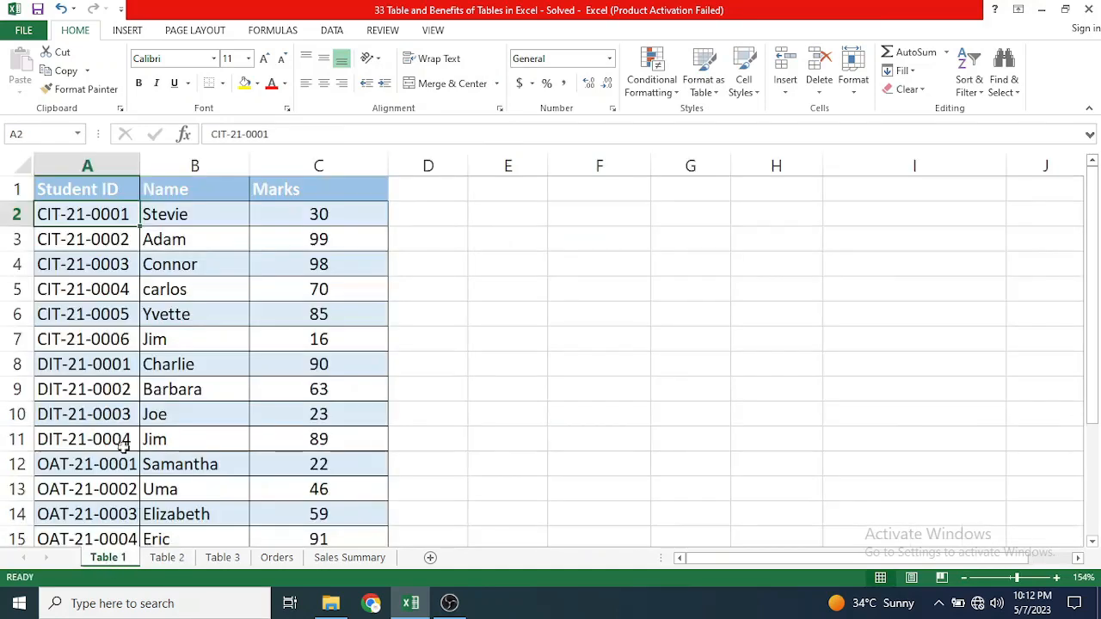
click(515, 290)
text(=co)
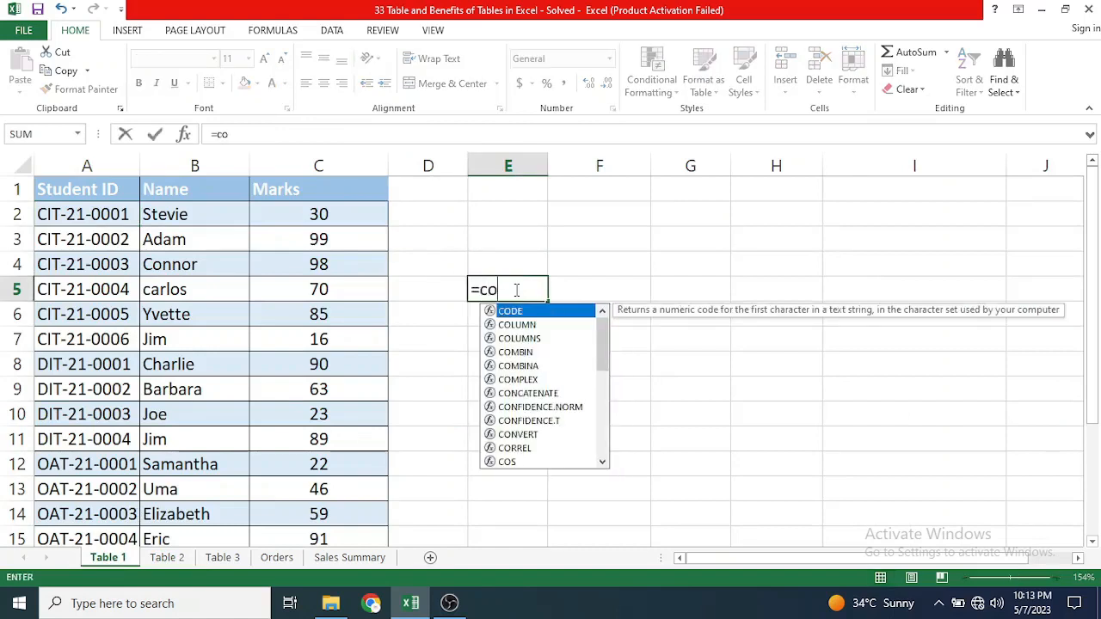
text(unt)
key(Down)
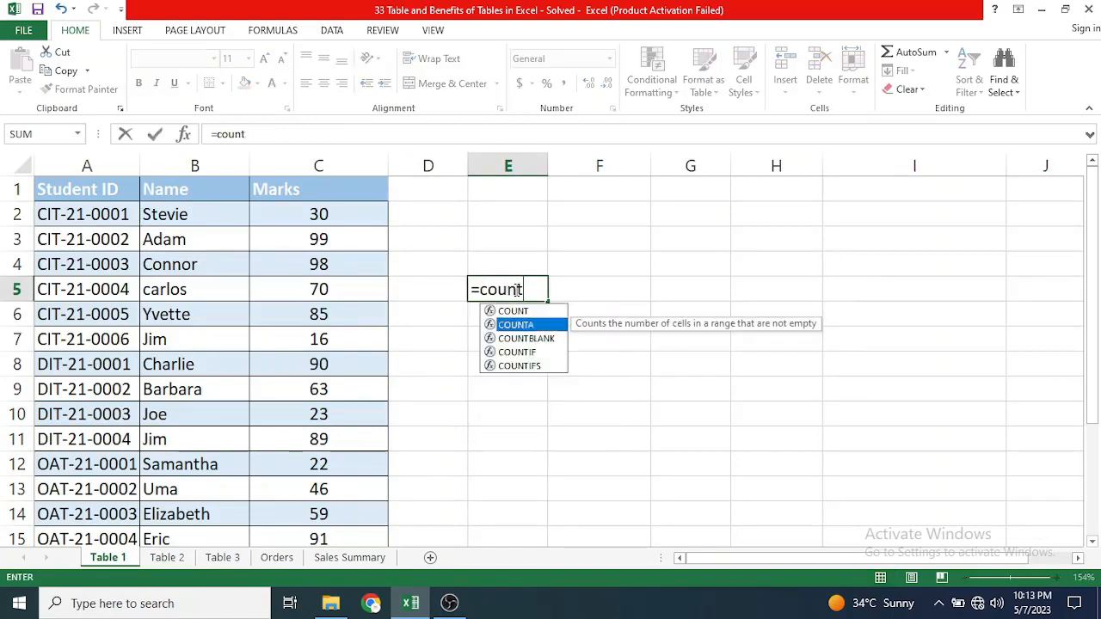
key(Tab)
drag(219, 214, 192, 495)
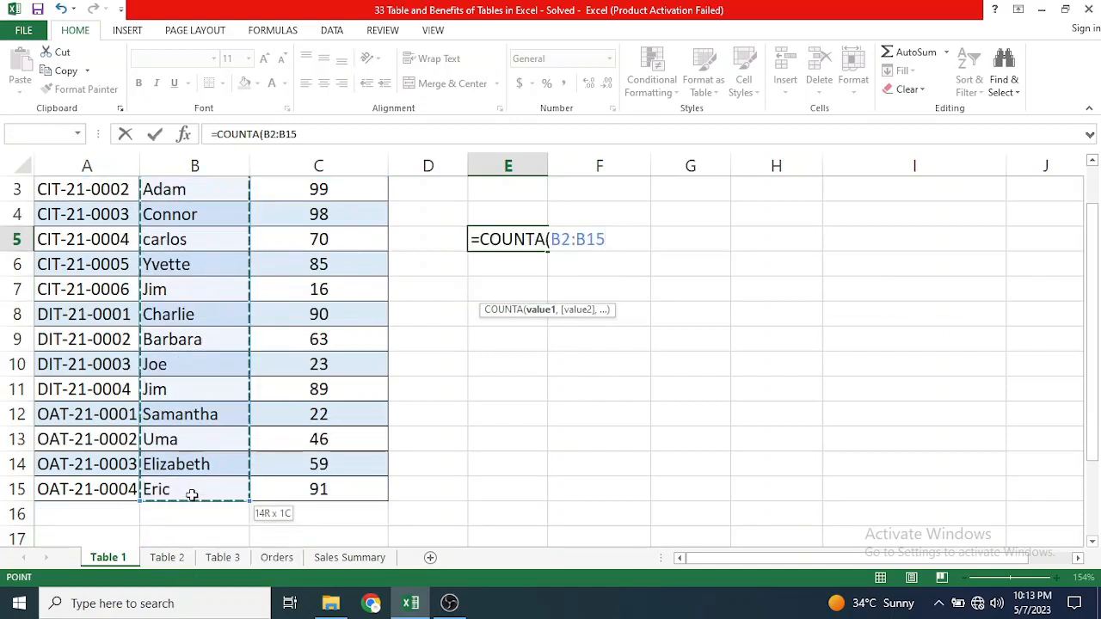
text())
key(Return)
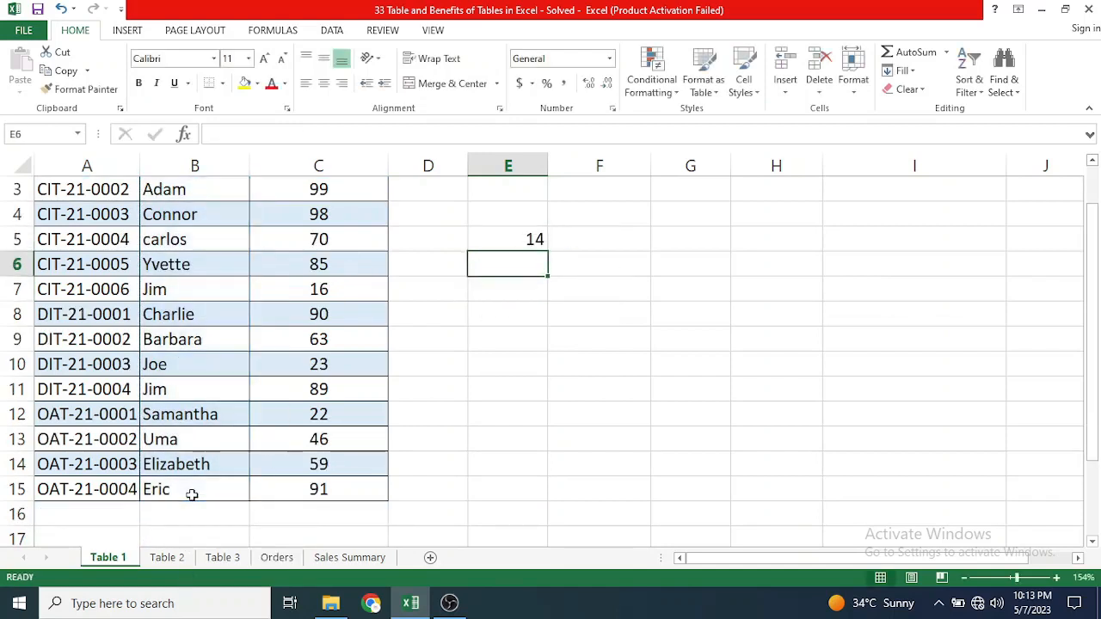
Add row 16 with student ID OAT_21, the student's name and marks 23, and compare the count in E5 with the Table 2 sheet's count
click(86, 509)
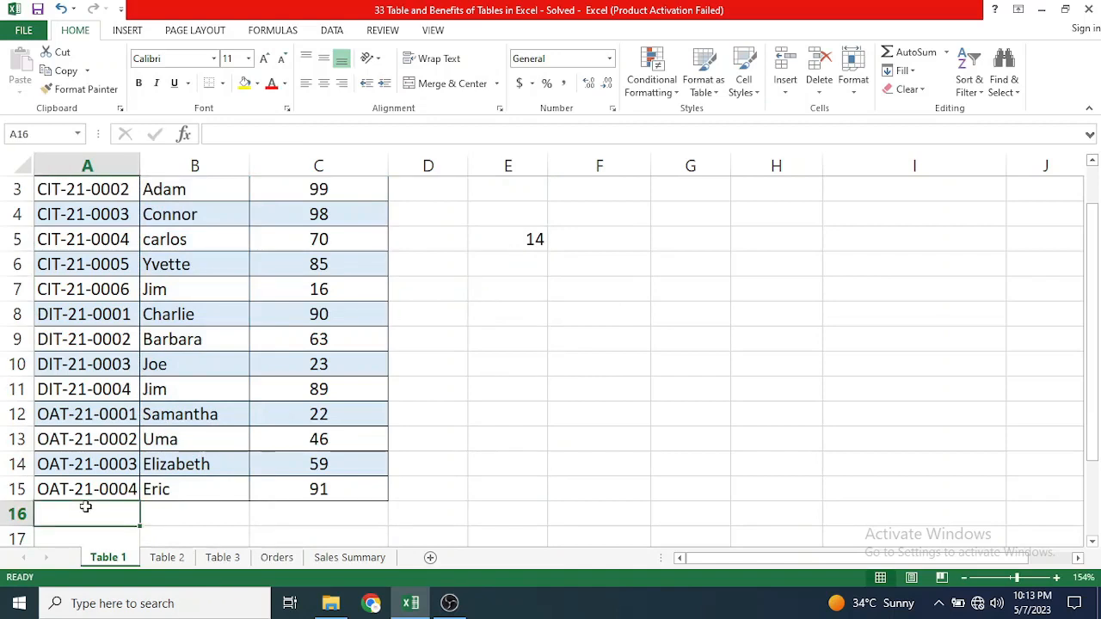
text(OA)
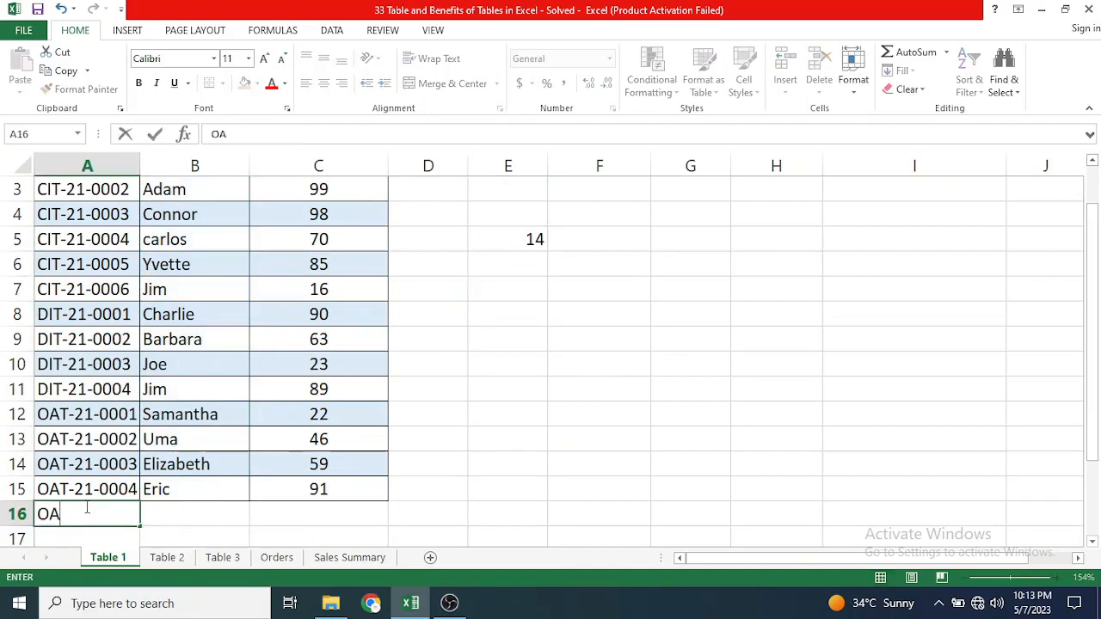
text(T_21)
key(Tab)
text(Wijesh)
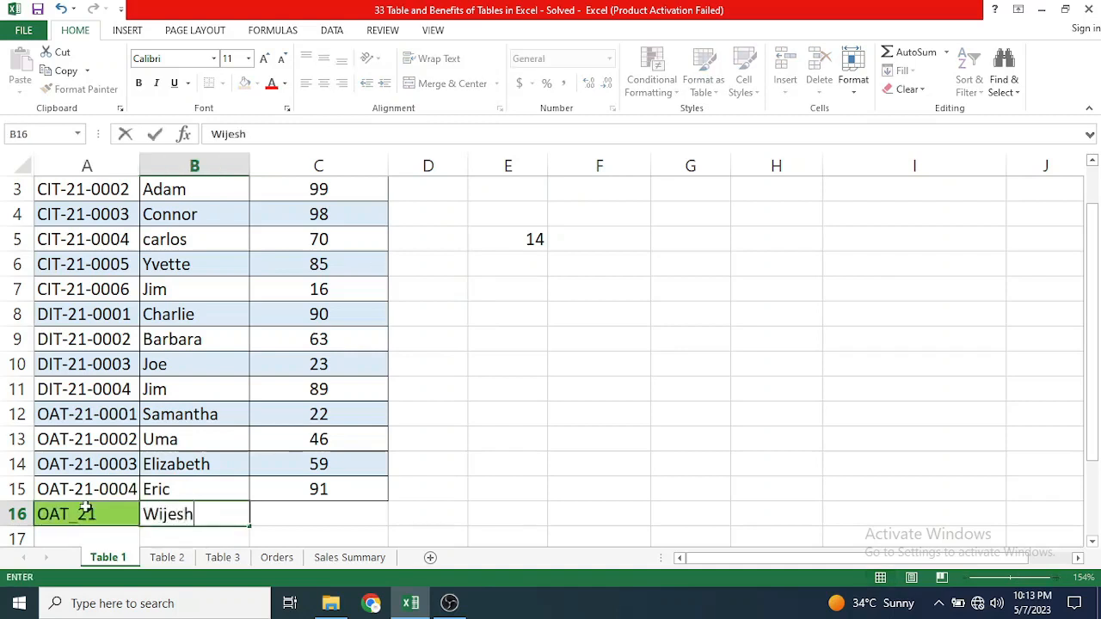
key(Tab)
text(23)
key(Return)
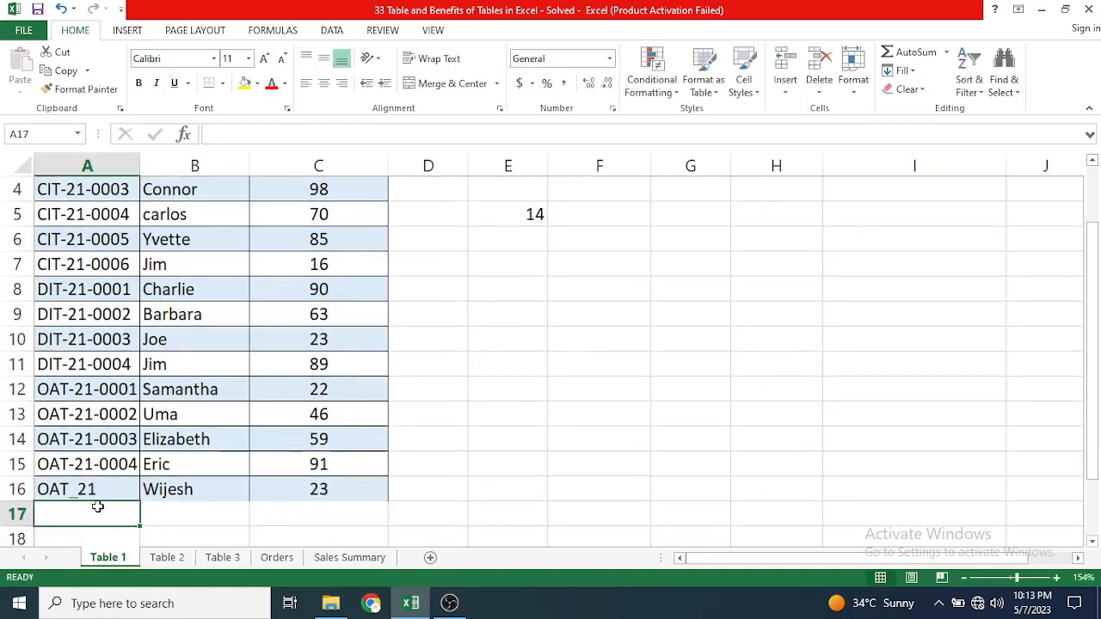
scroll(97, 507, up, 1)
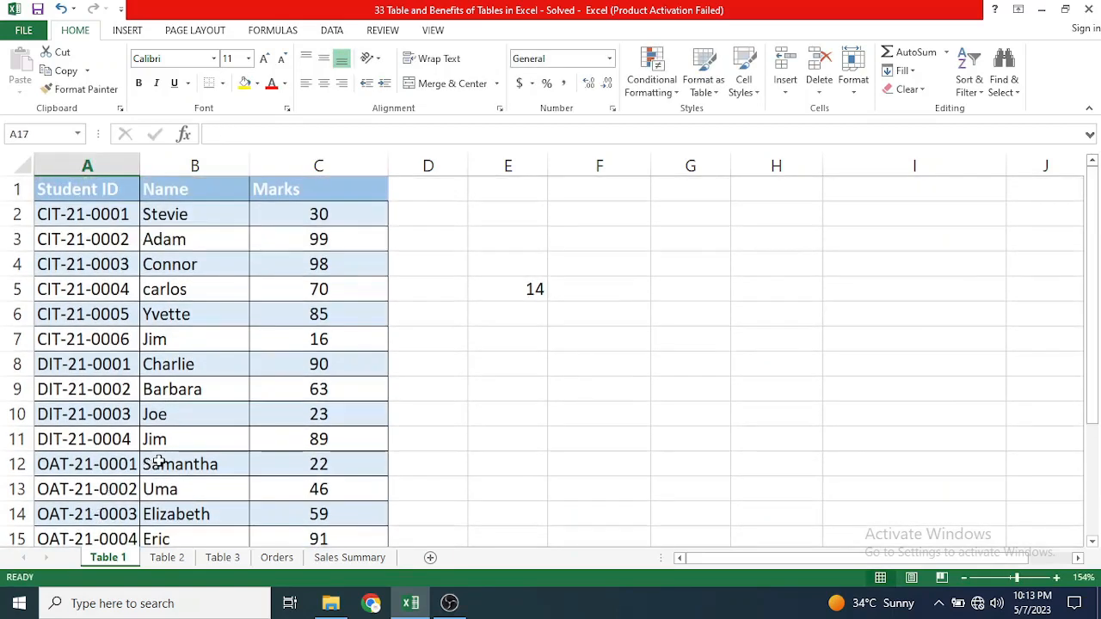
click(166, 557)
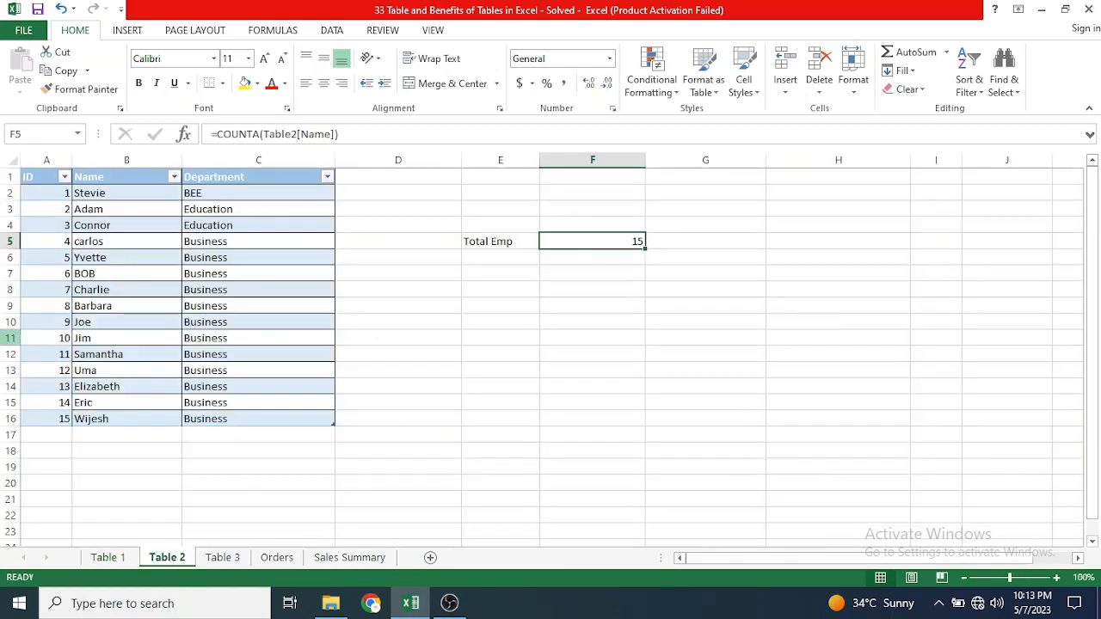
On the Table 3 sheet, create a table with headers from the student marks in A1:C15
click(225, 557)
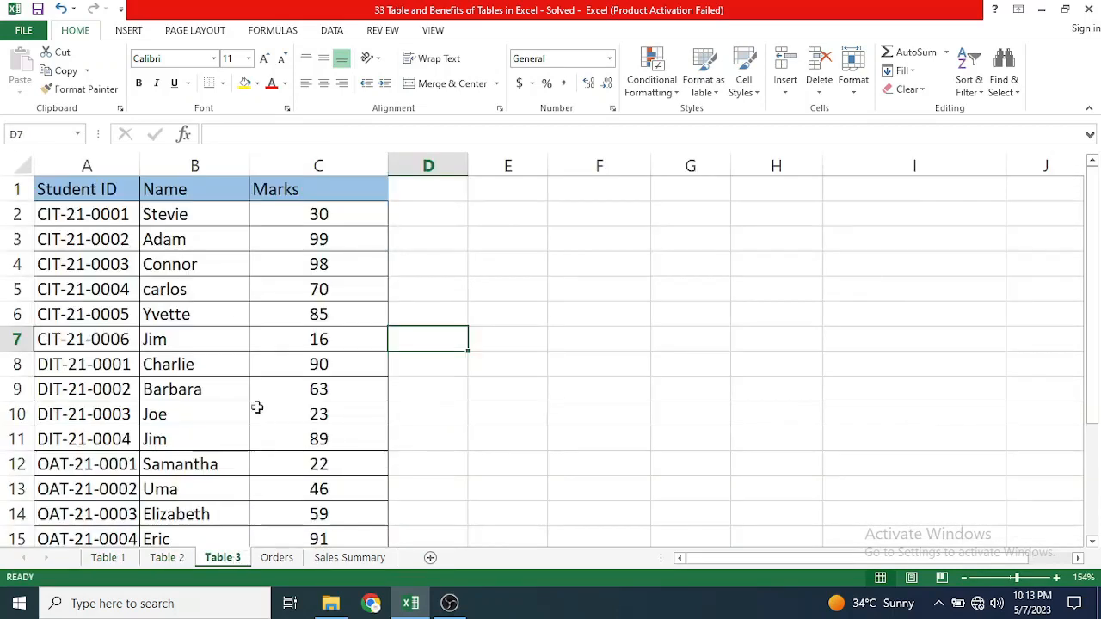
click(204, 319)
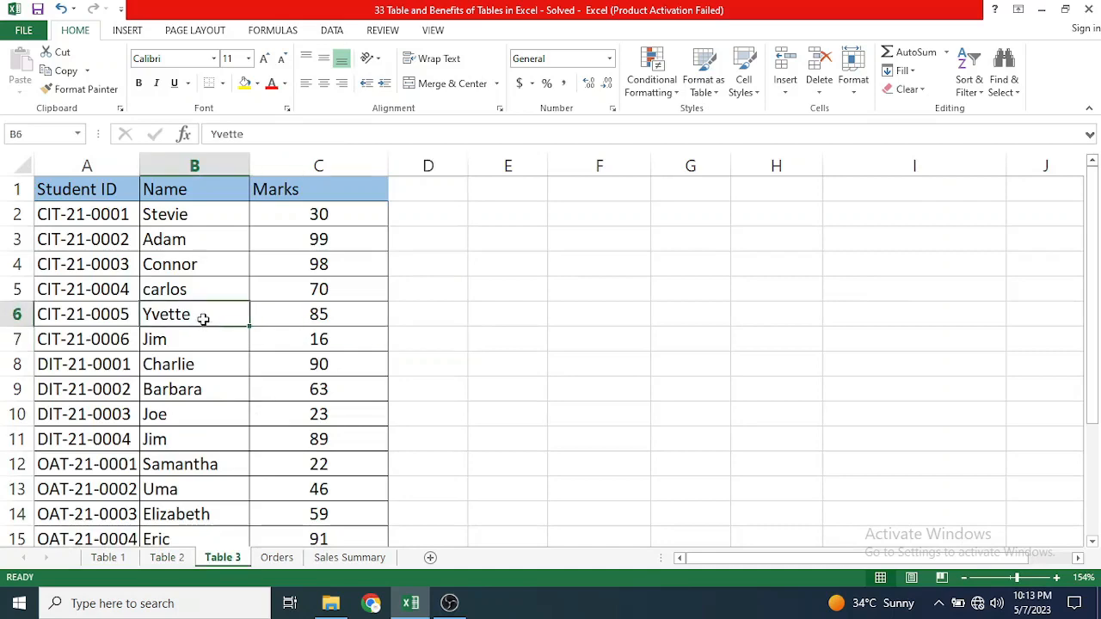
click(127, 31)
click(137, 78)
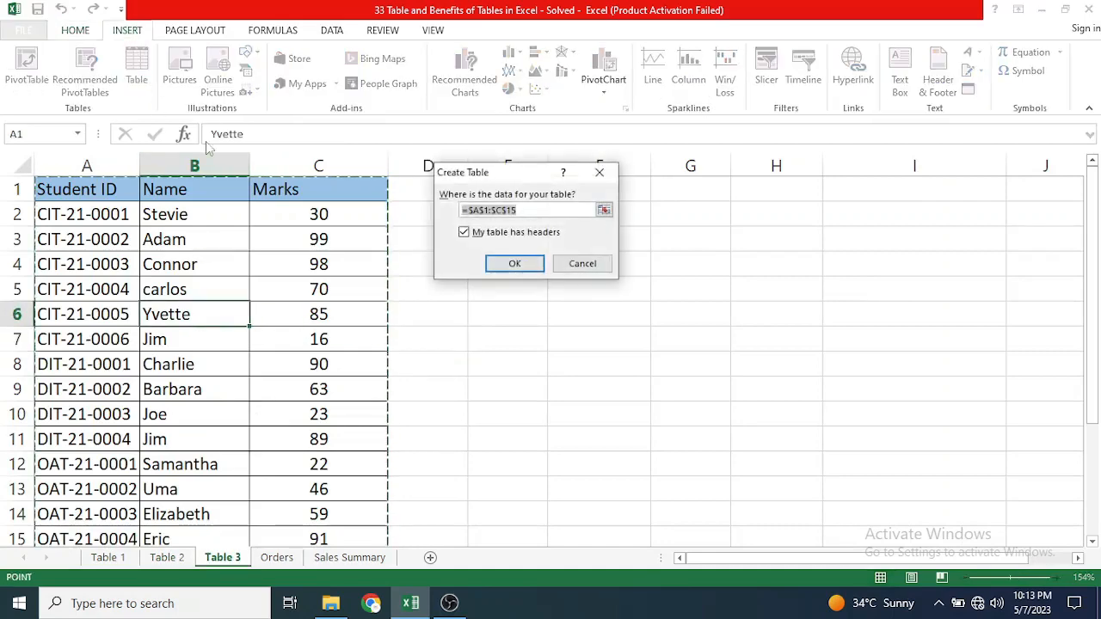
click(514, 264)
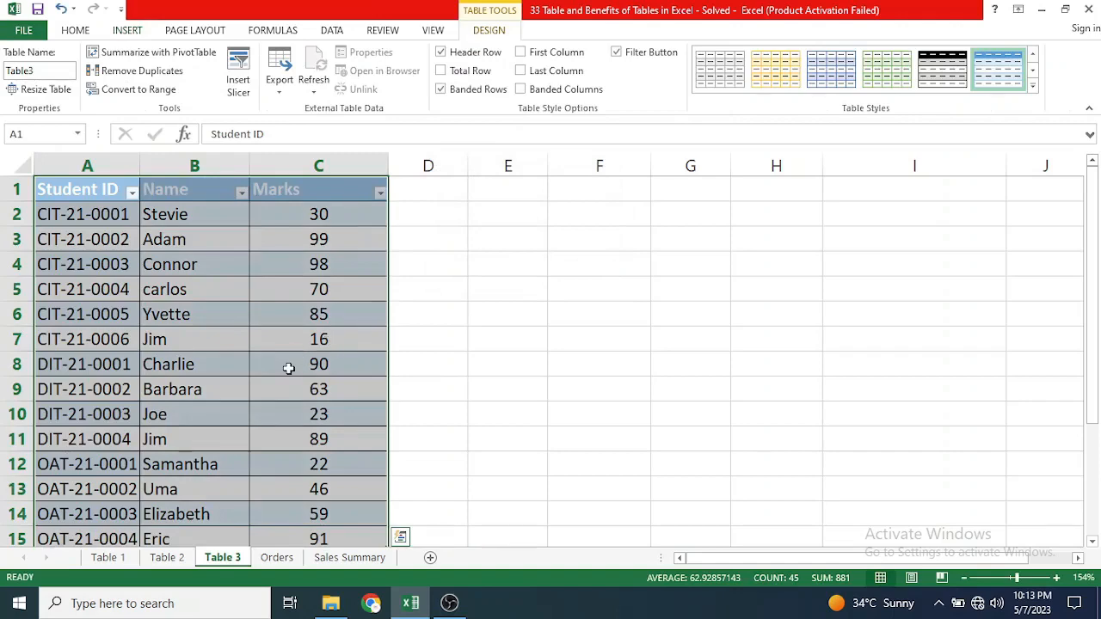
Add a total row to the student marks table and set the Marks column's total to Sum
scroll(289, 368, down, 2)
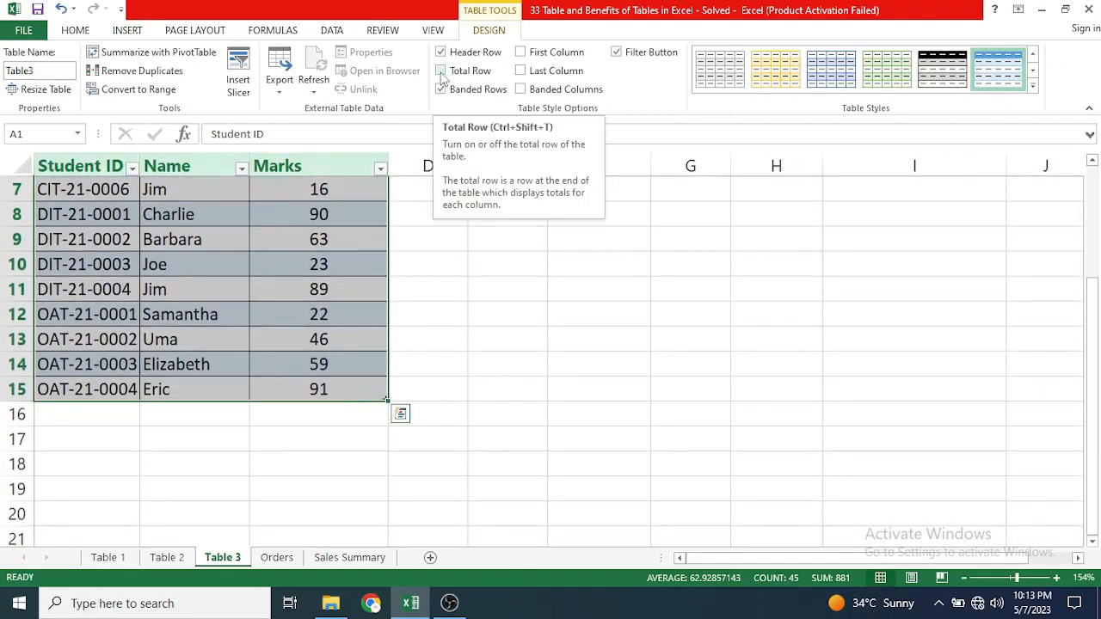
click(441, 71)
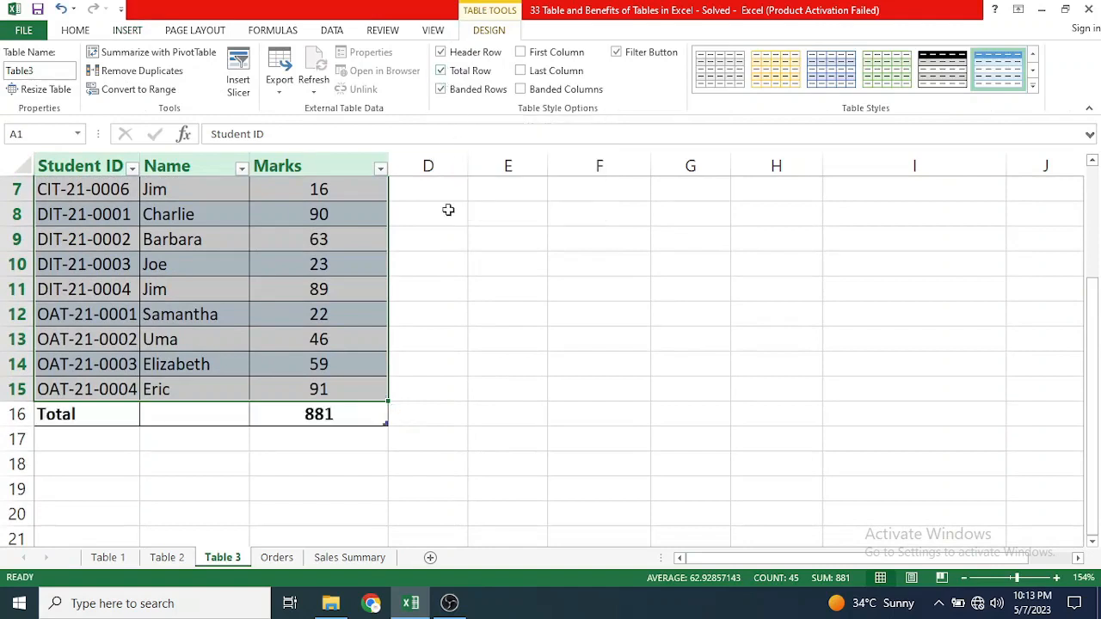
click(361, 414)
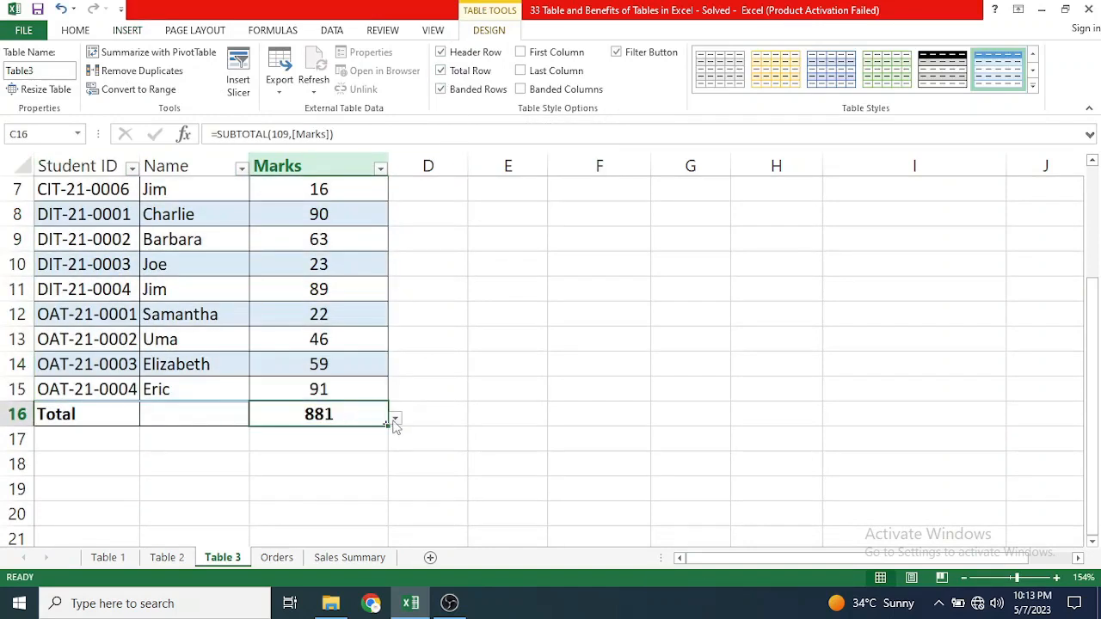
click(394, 420)
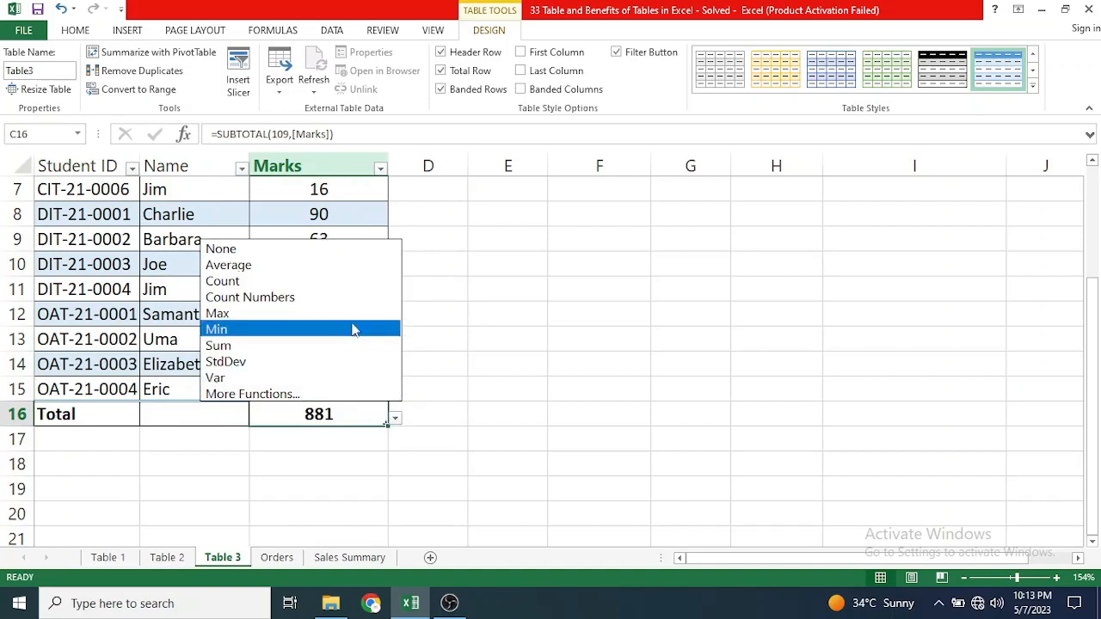
click(352, 346)
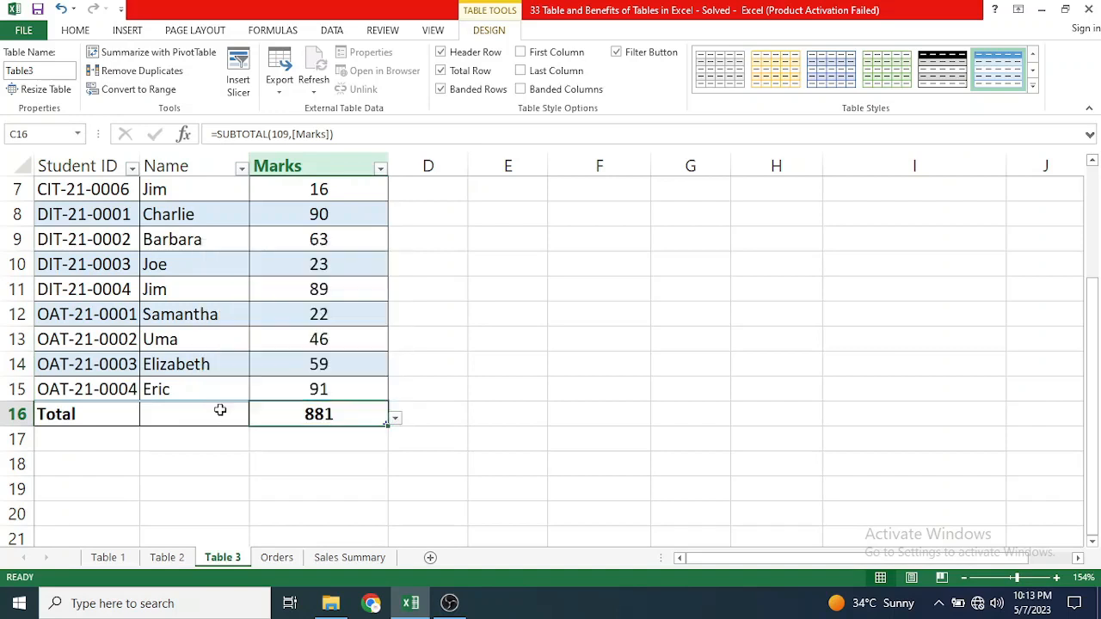
Look through the summary functions offered for the Name column's total cell and inspect the Marks total formula, leaving both unchanged
click(221, 411)
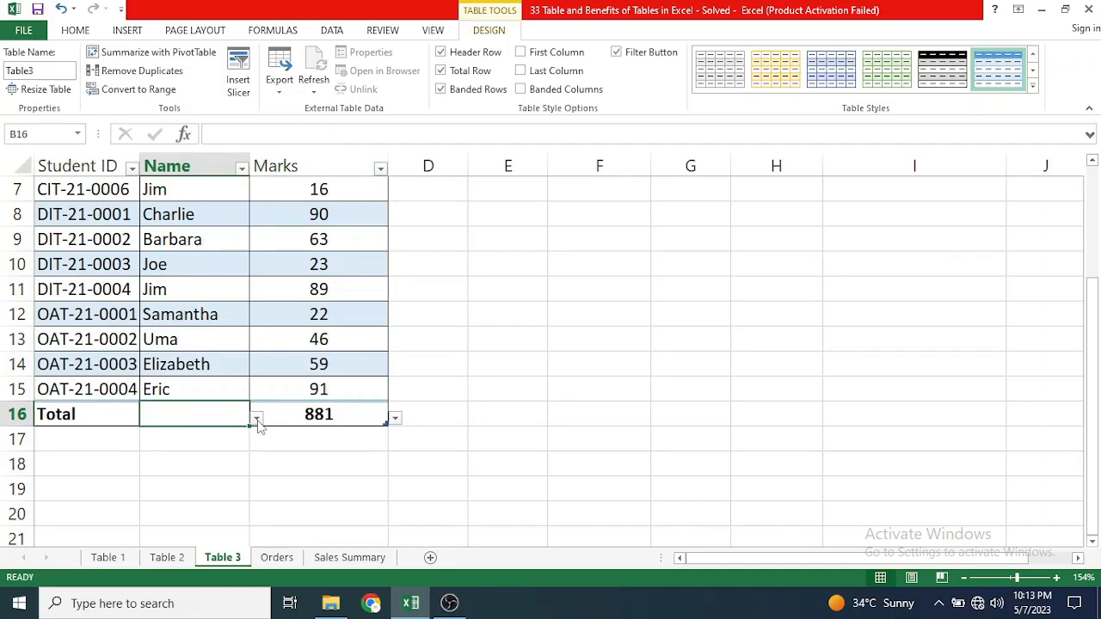
click(256, 419)
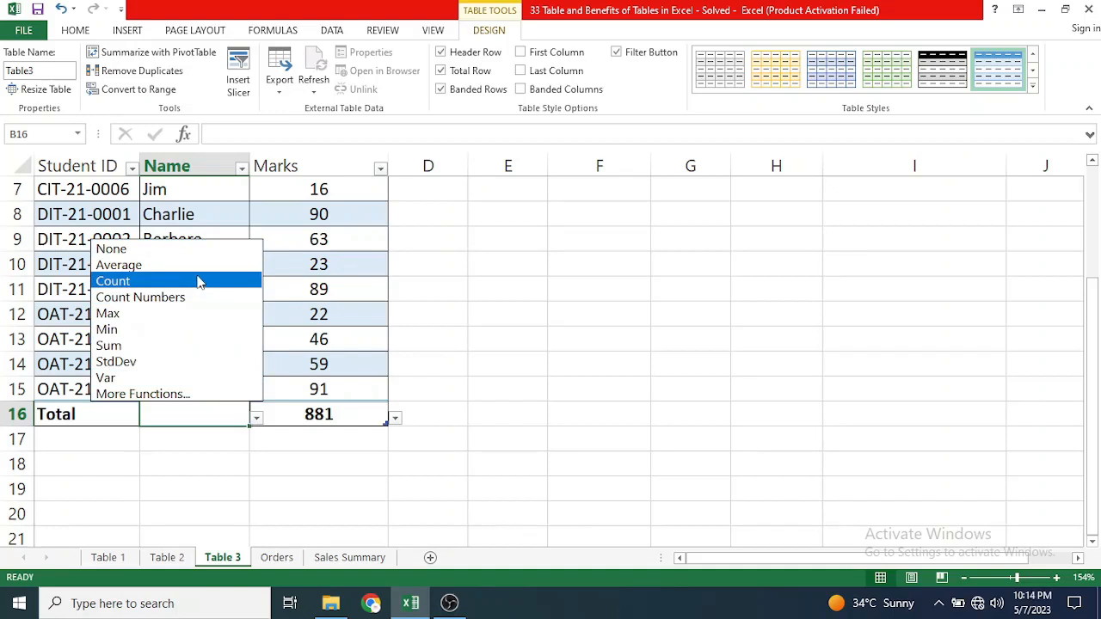
click(342, 410)
click(343, 413)
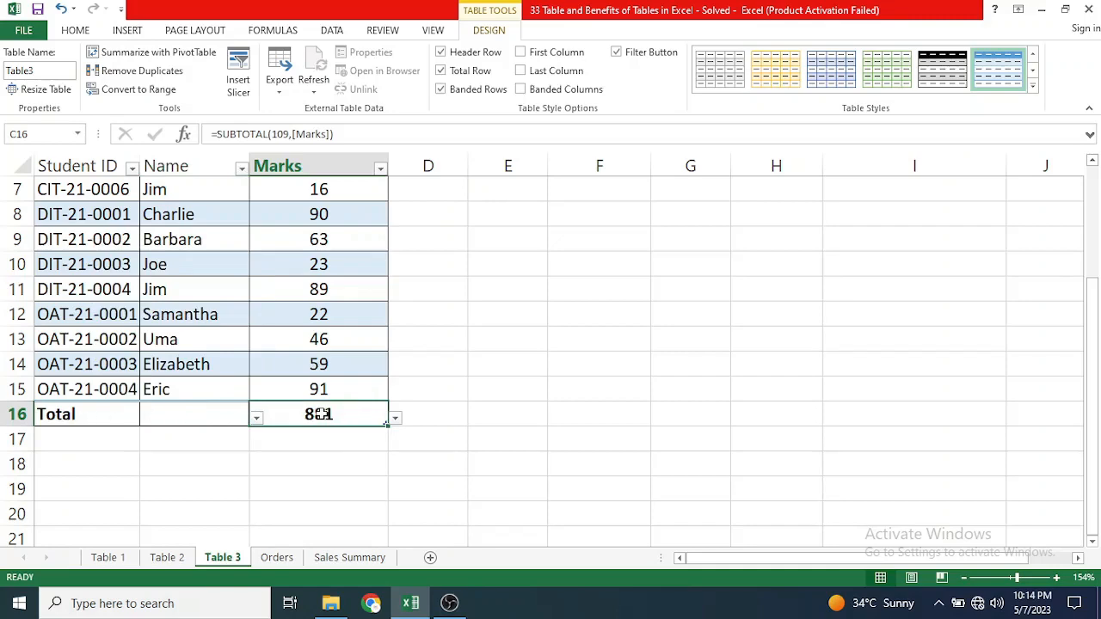
scroll(311, 414, up, 2)
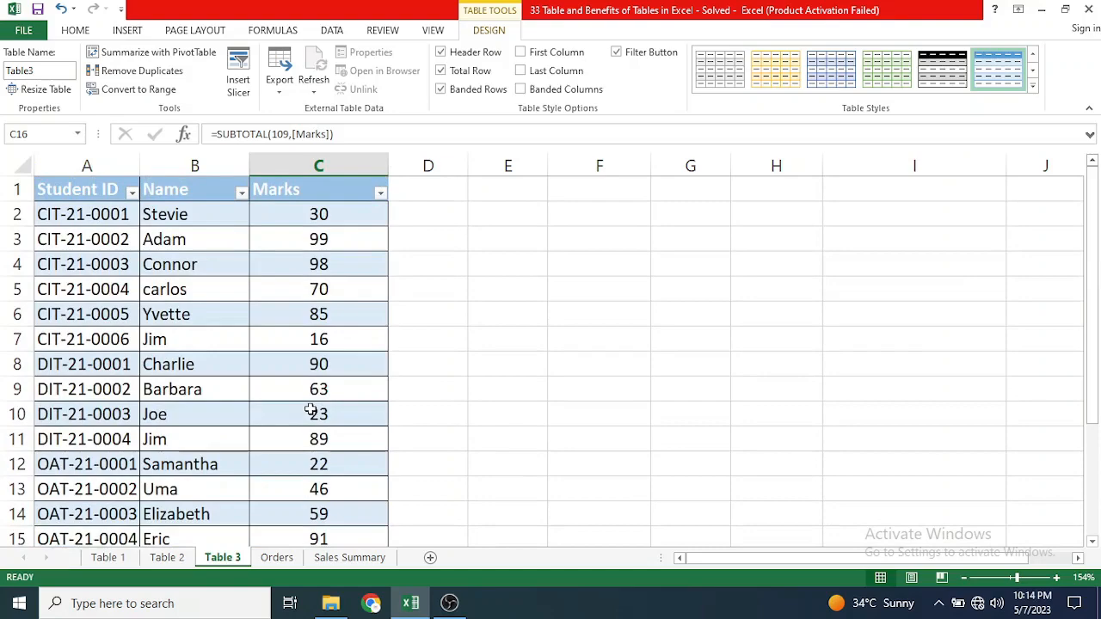
Look over the Orders and Sales Summary sheets and create a table with headers from the order data in A1:Y1038
click(276, 557)
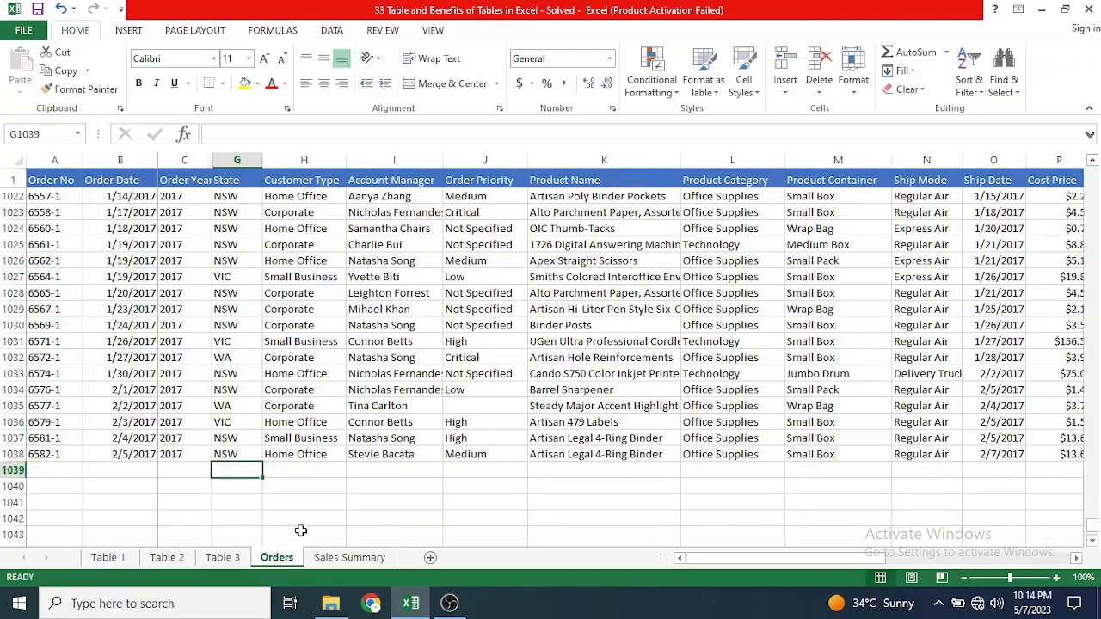
click(220, 308)
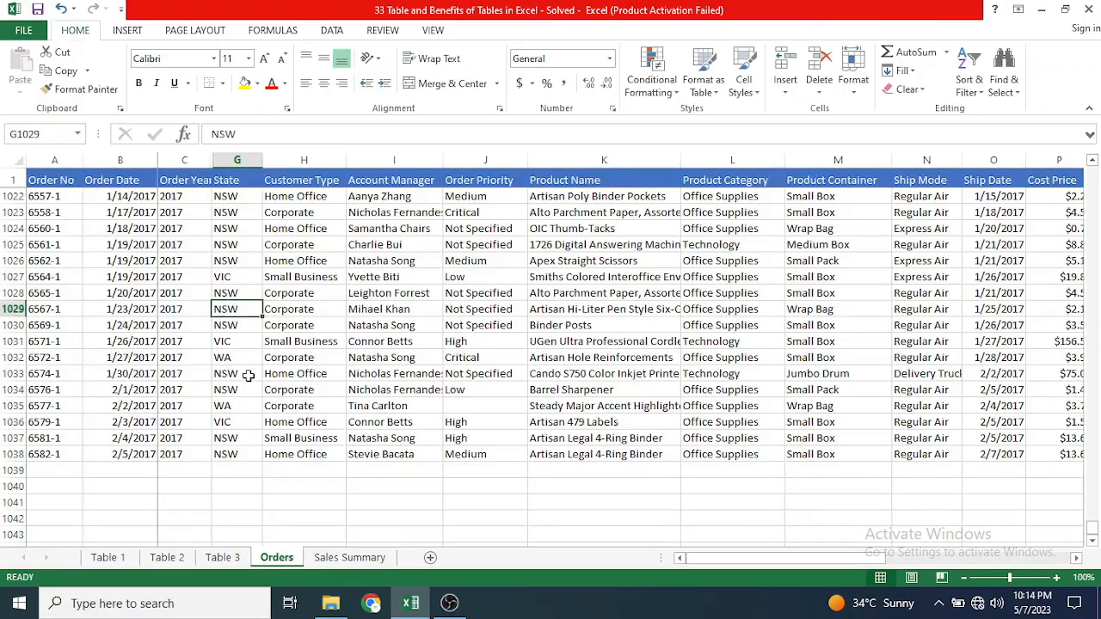
scroll(248, 375, up, 2)
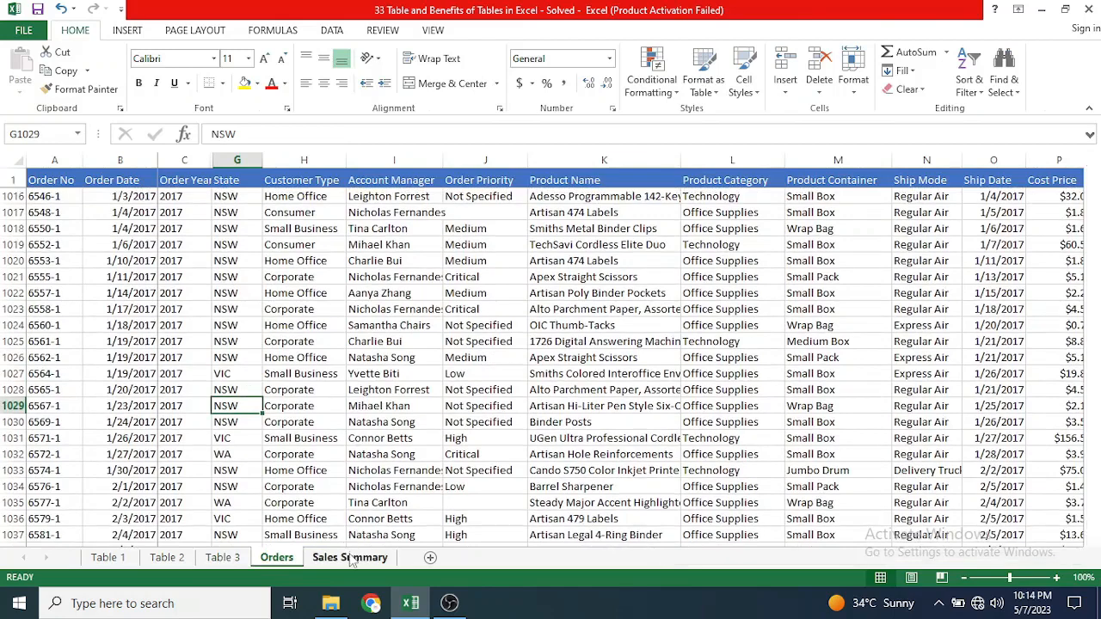
click(351, 557)
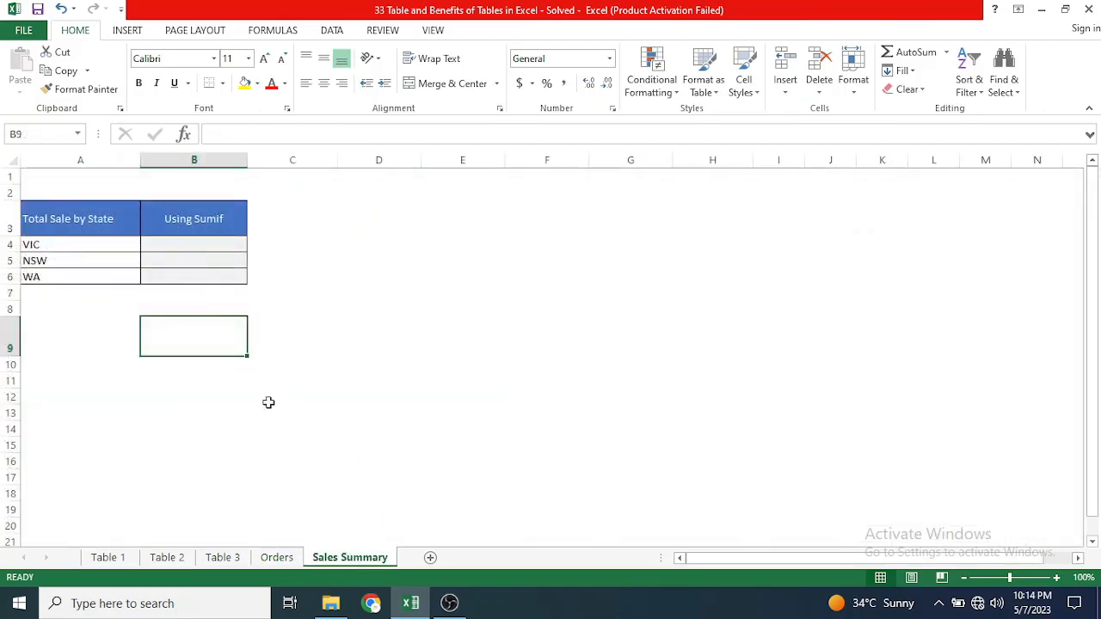
click(277, 557)
click(257, 311)
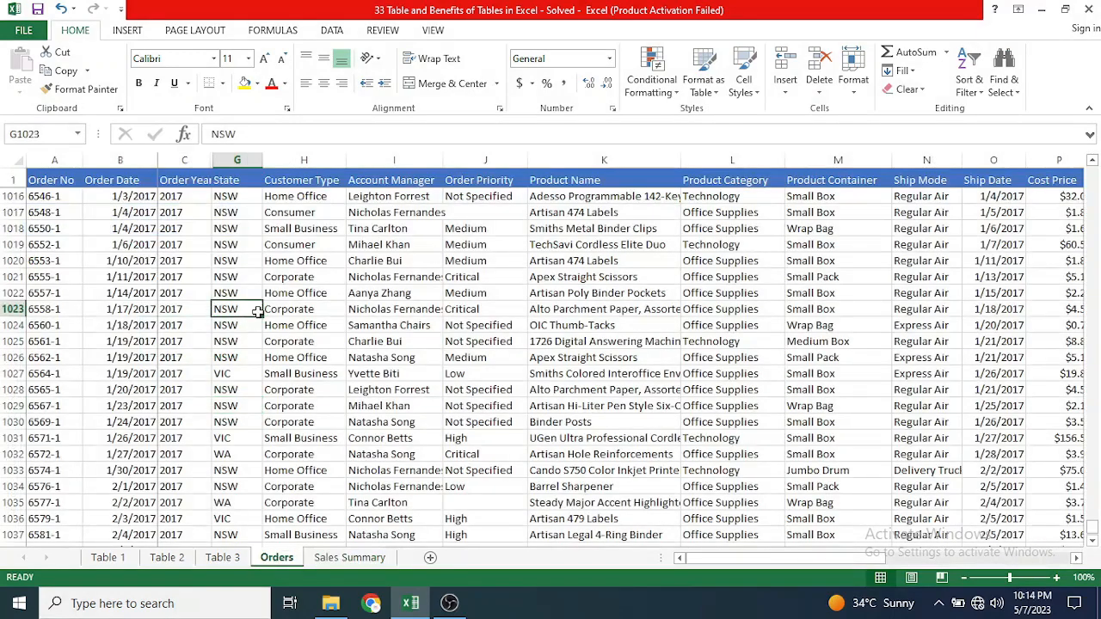
click(131, 32)
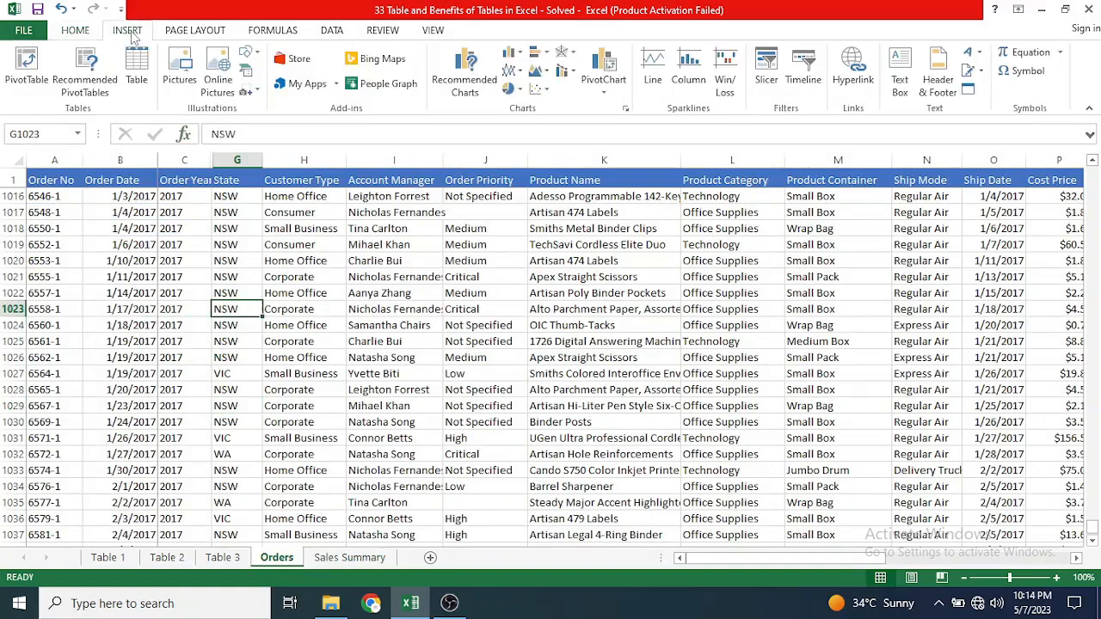
click(138, 78)
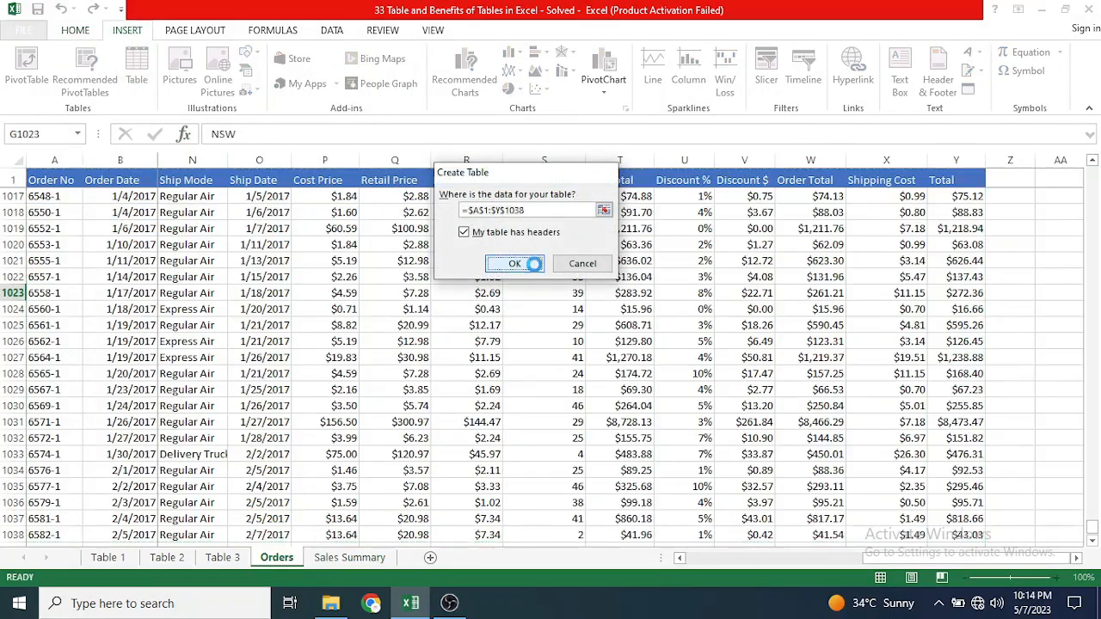
click(534, 264)
Rename the order data table as tbl_order
click(50, 70)
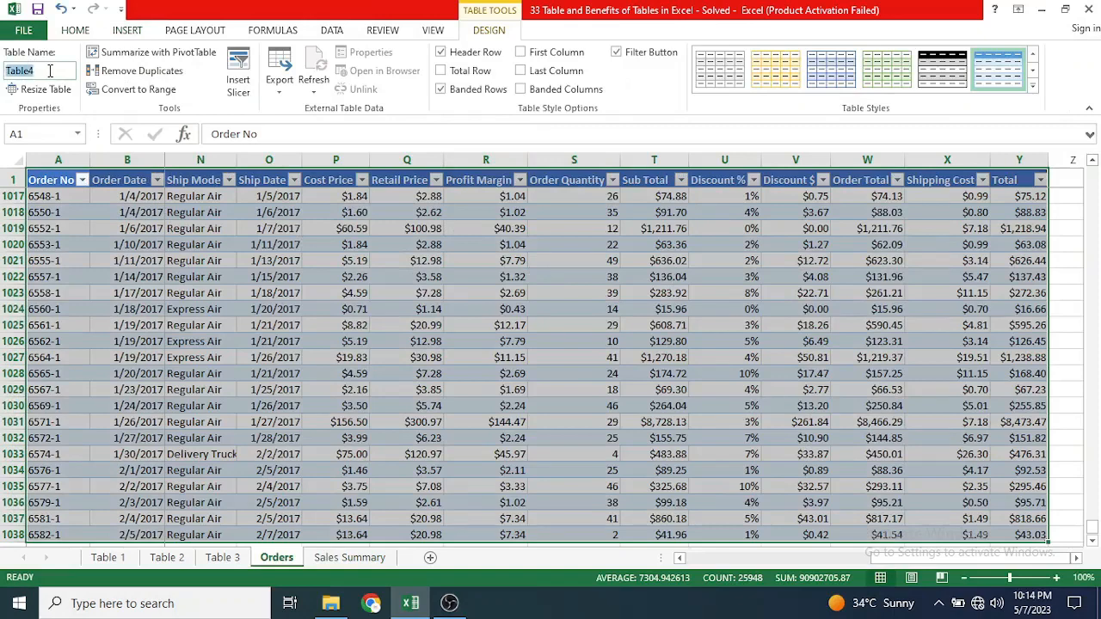
text(tbl_order)
click(176, 245)
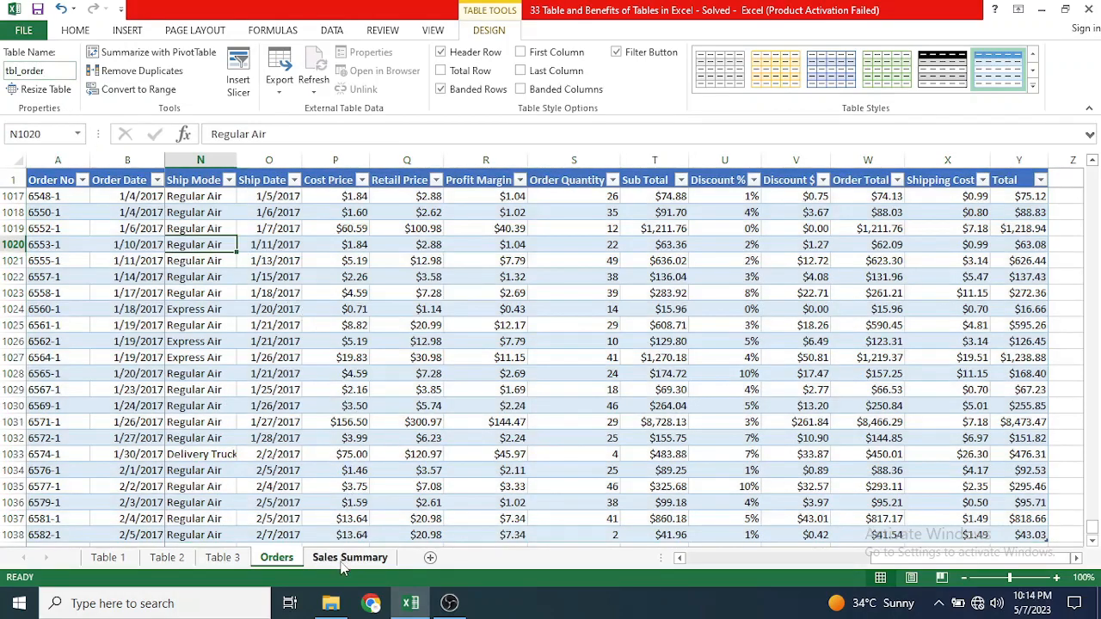
Begin a SUMIF formula in cell B4 of the Sales Summary sheet for the VIC total
click(344, 559)
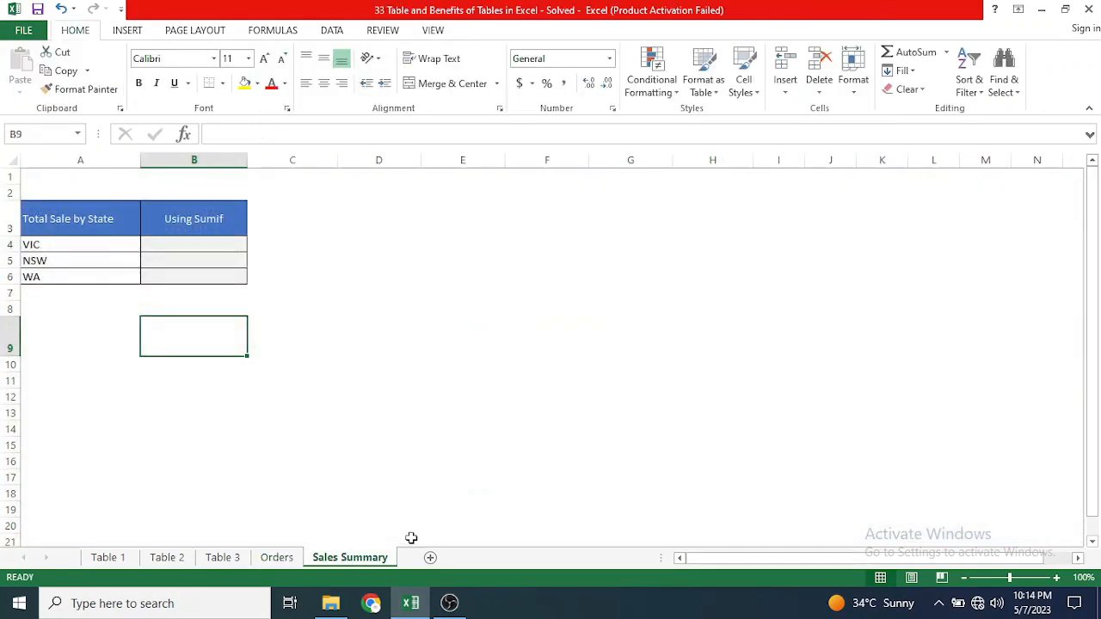
click(174, 244)
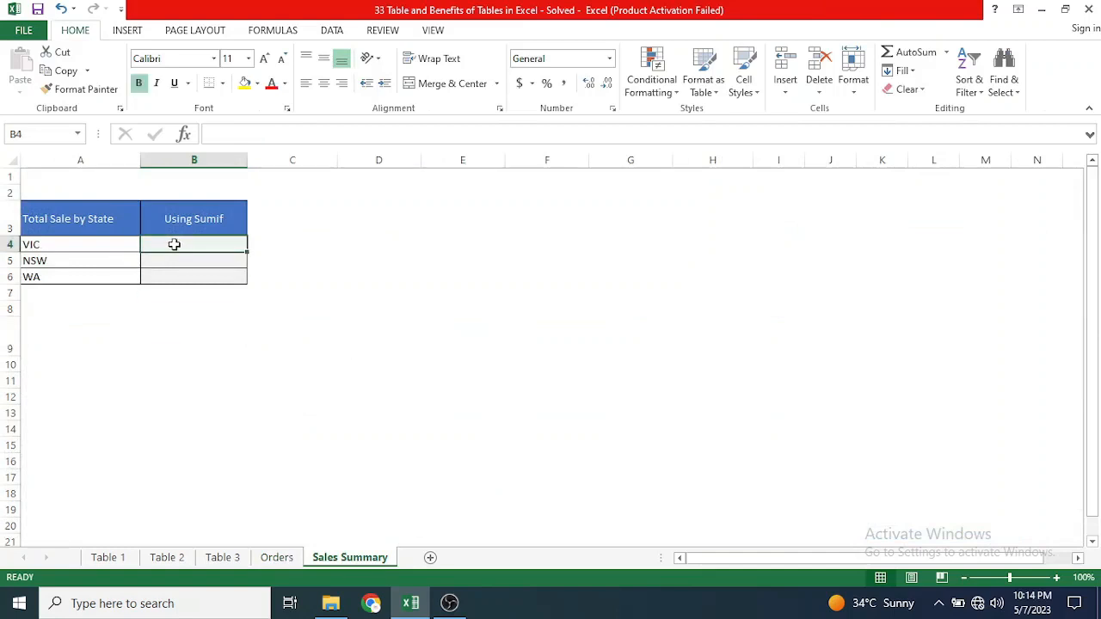
text(=)
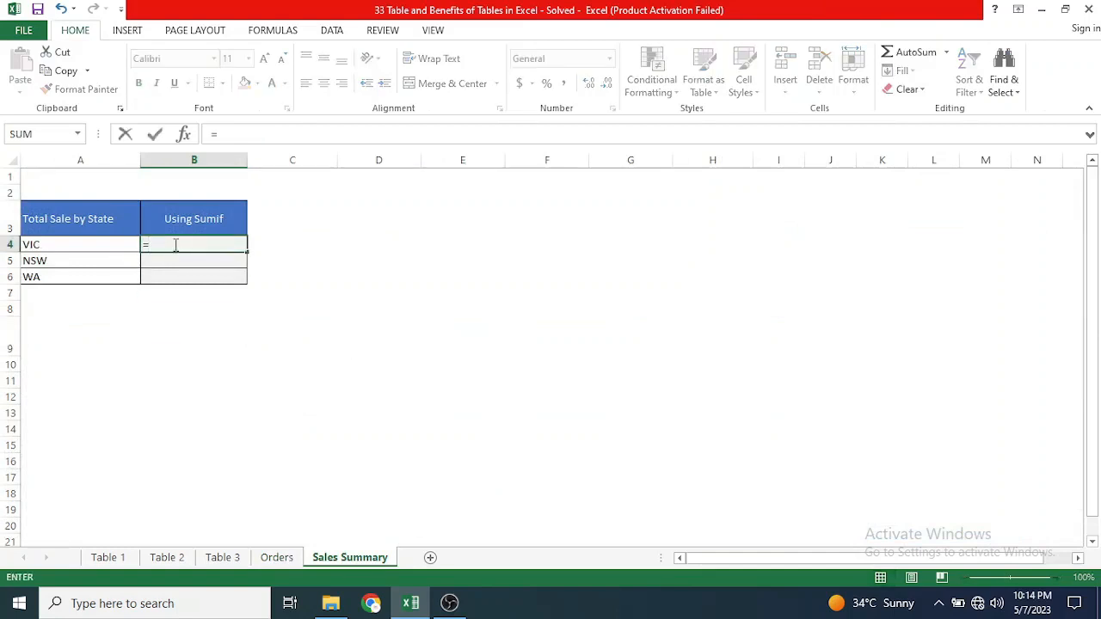
text(sum)
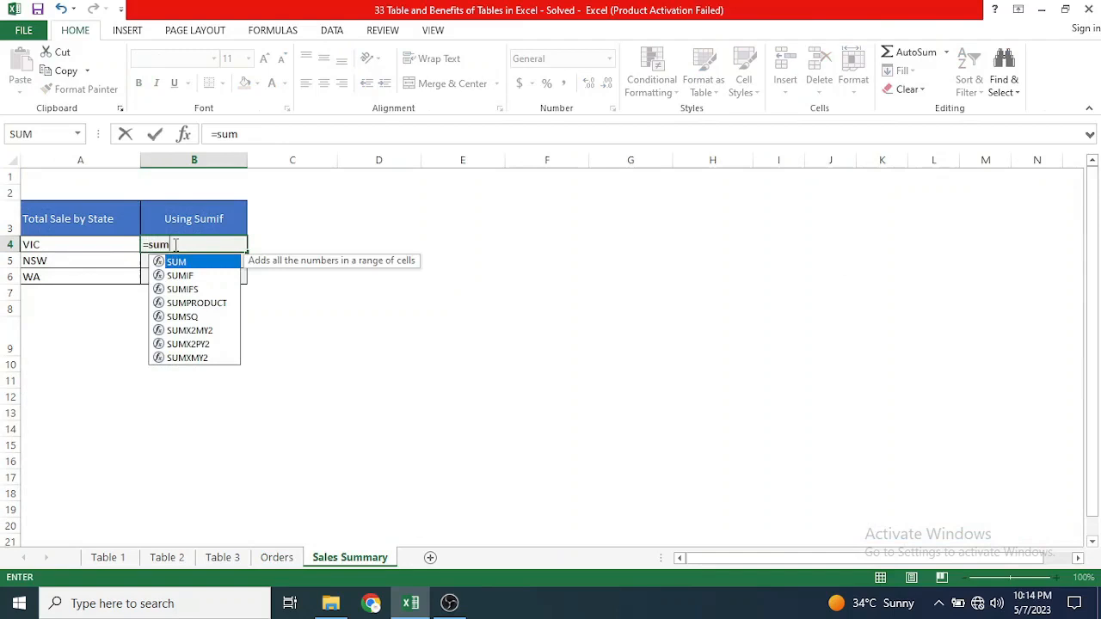
text(if)
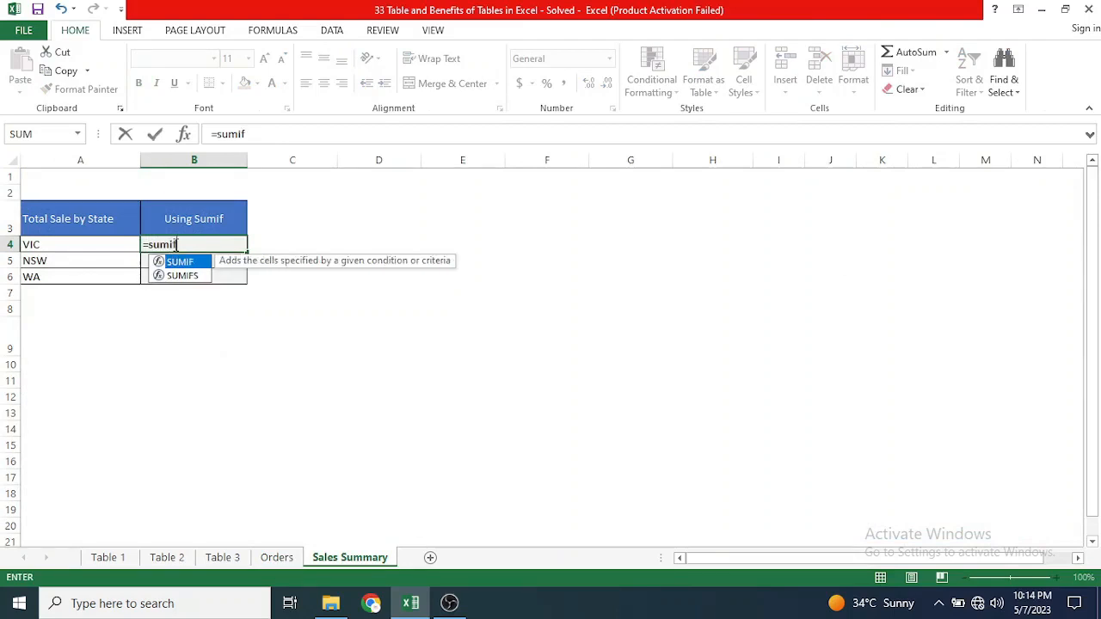
text(()
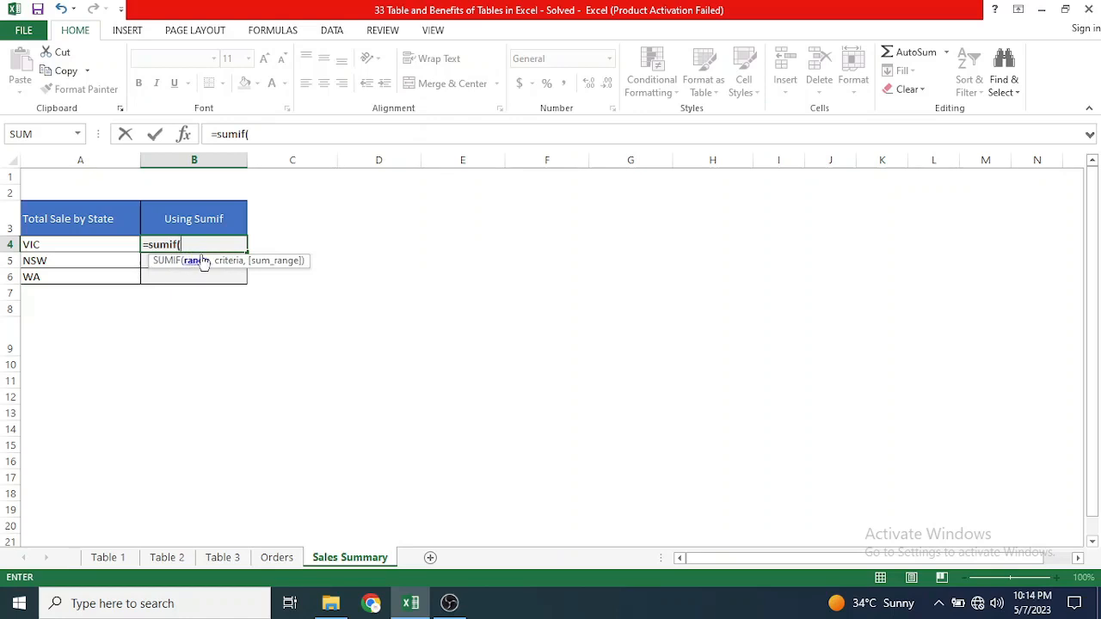
Set the SUMIF range to the whole State column of the order table, tbl_order[State]
click(276, 557)
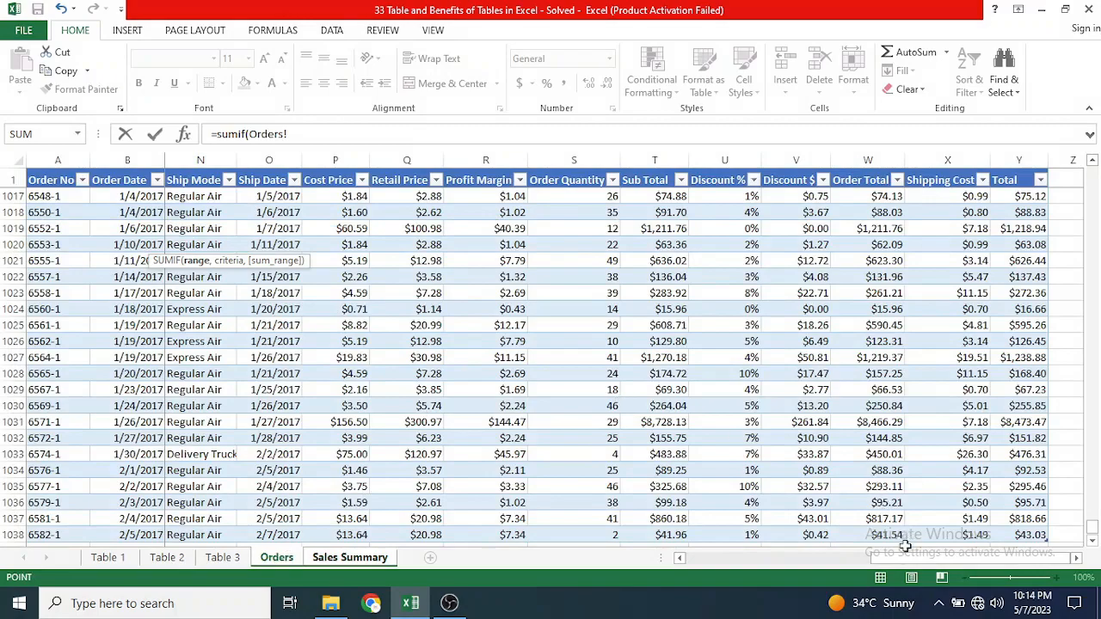
drag(874, 560, 731, 555)
click(183, 195)
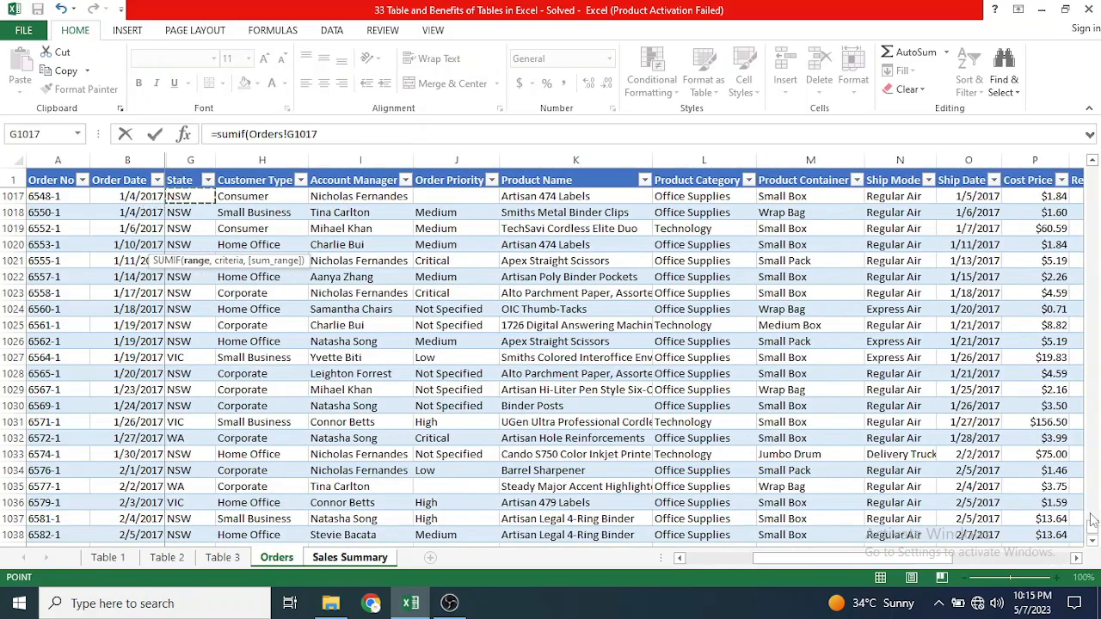
drag(1092, 528, 1093, 164)
click(183, 197)
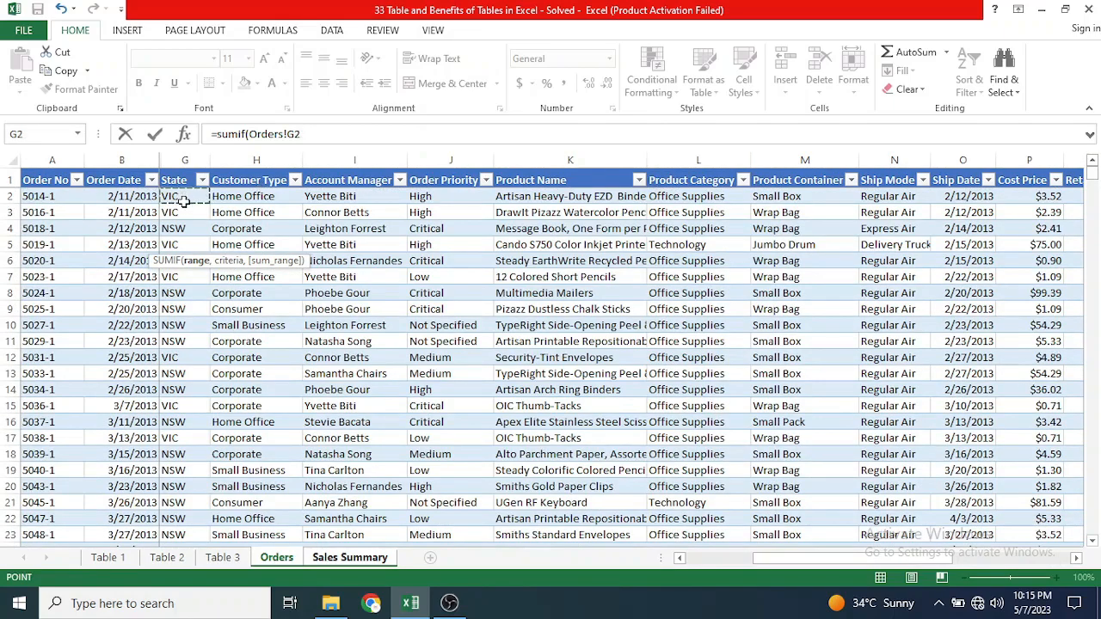
key(ctrl+shift+Down)
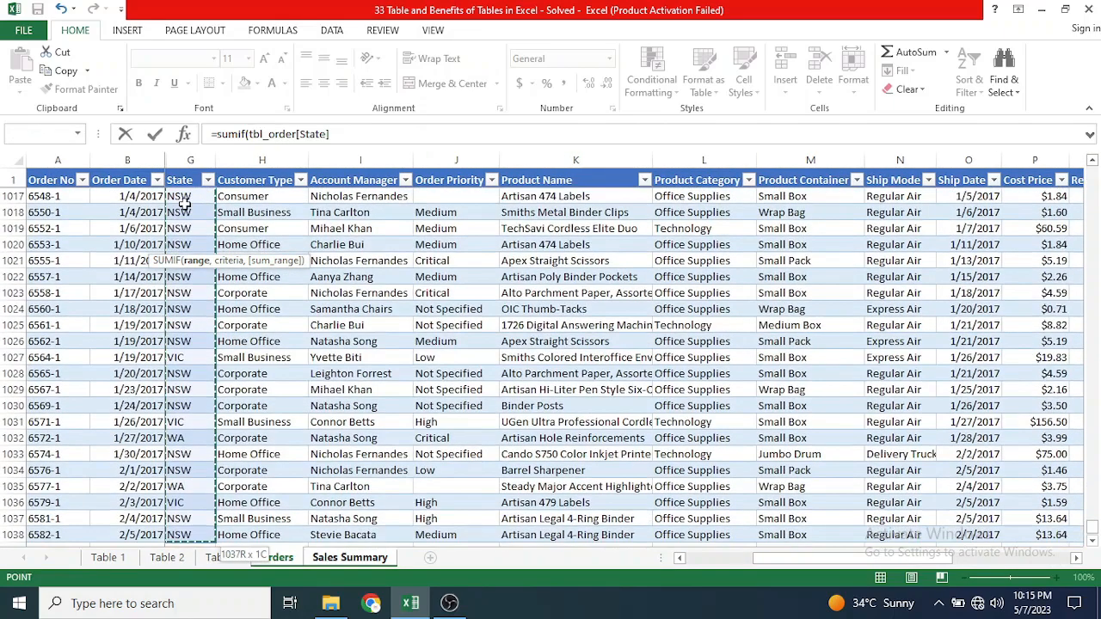
click(351, 134)
text(,)
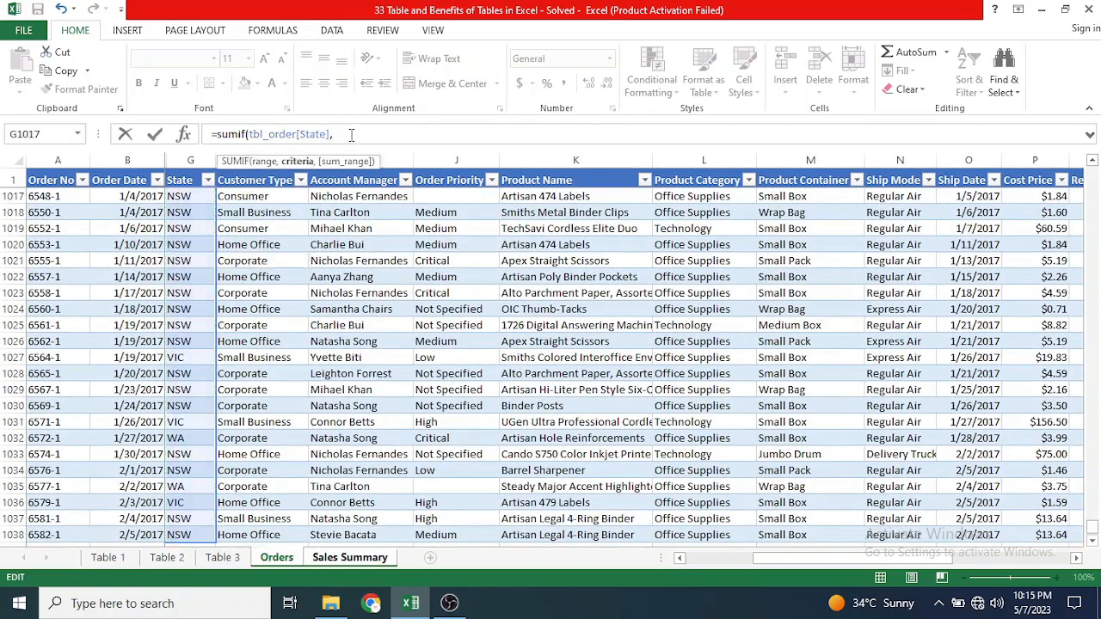
Set the SUMIF criteria to the VIC label in cell A4 of the Sales Summary sheet
click(335, 559)
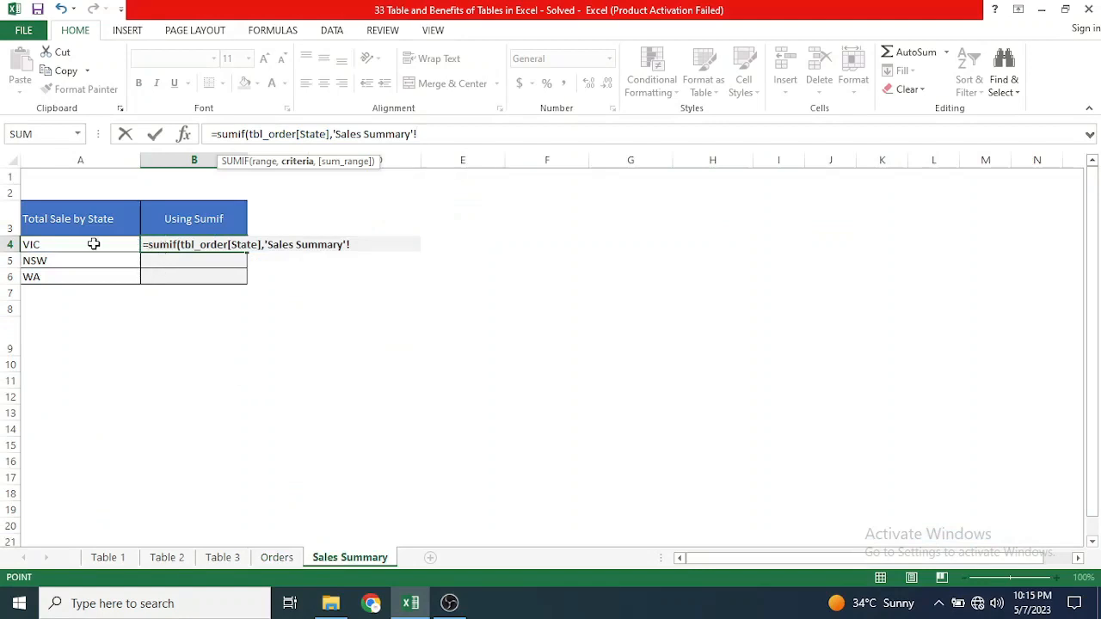
click(89, 245)
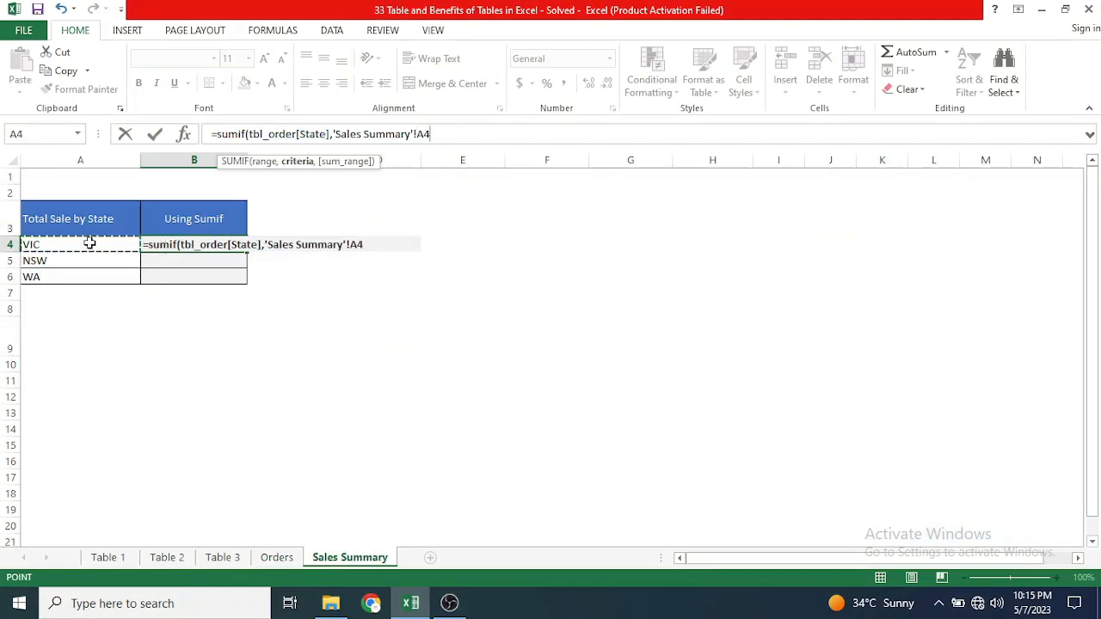
text(,)
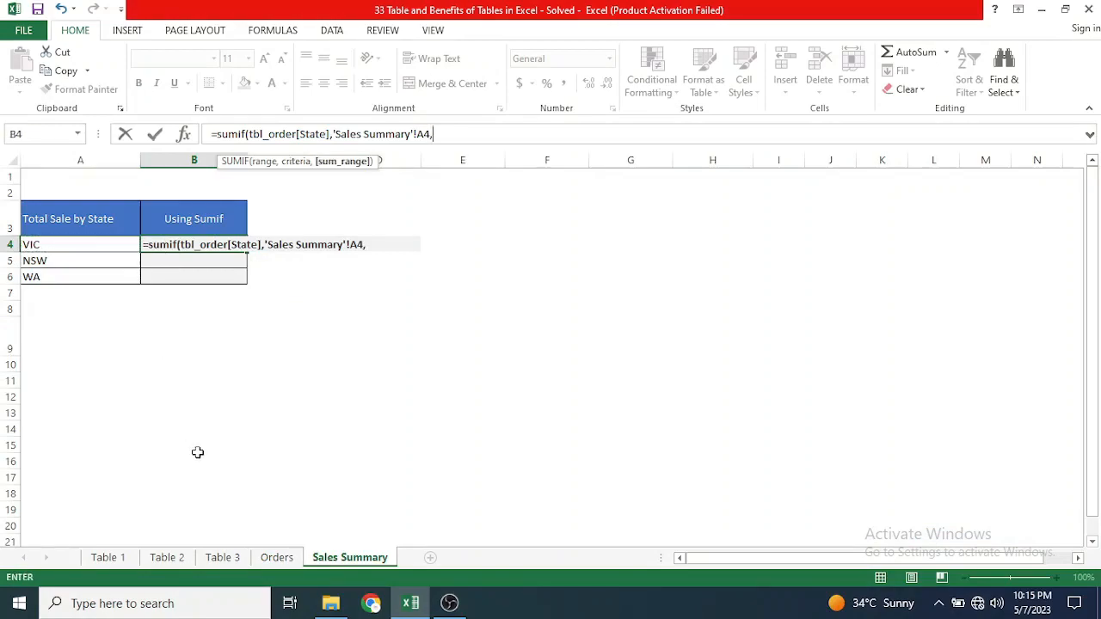
Set the sum range to Orders!Y1017:Y1038 in the Total column and complete the VIC formula
click(277, 558)
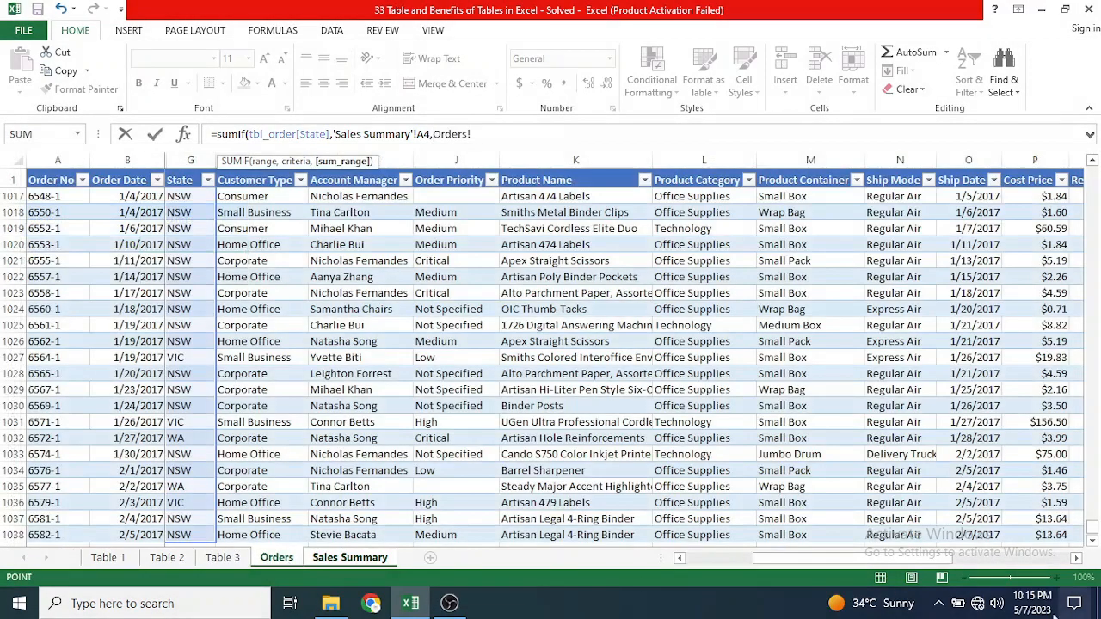
drag(939, 560, 1058, 563)
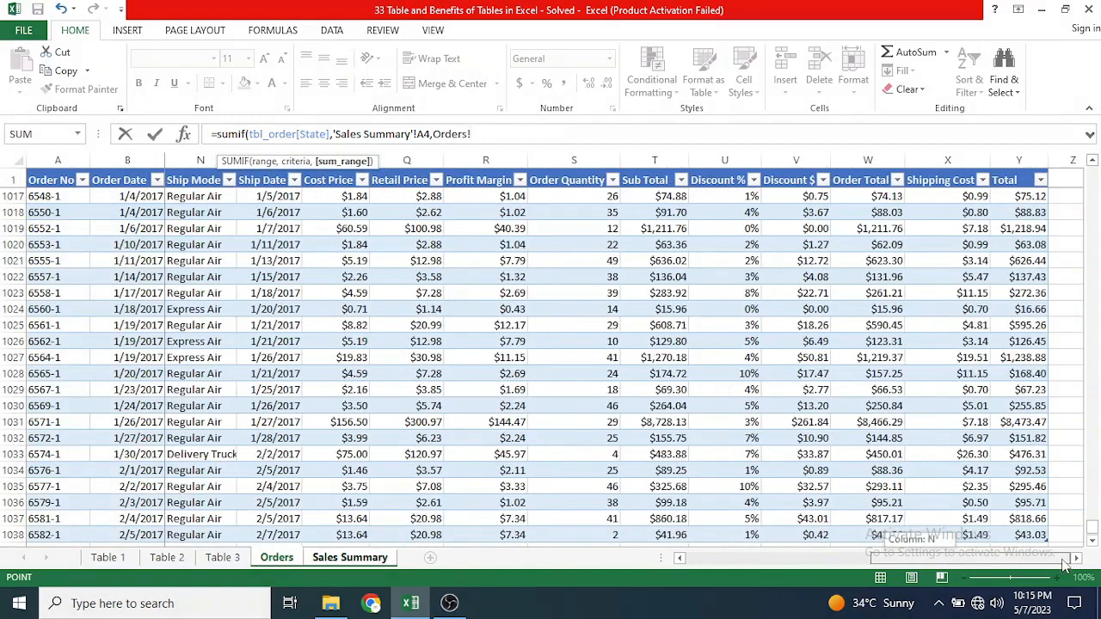
click(1018, 198)
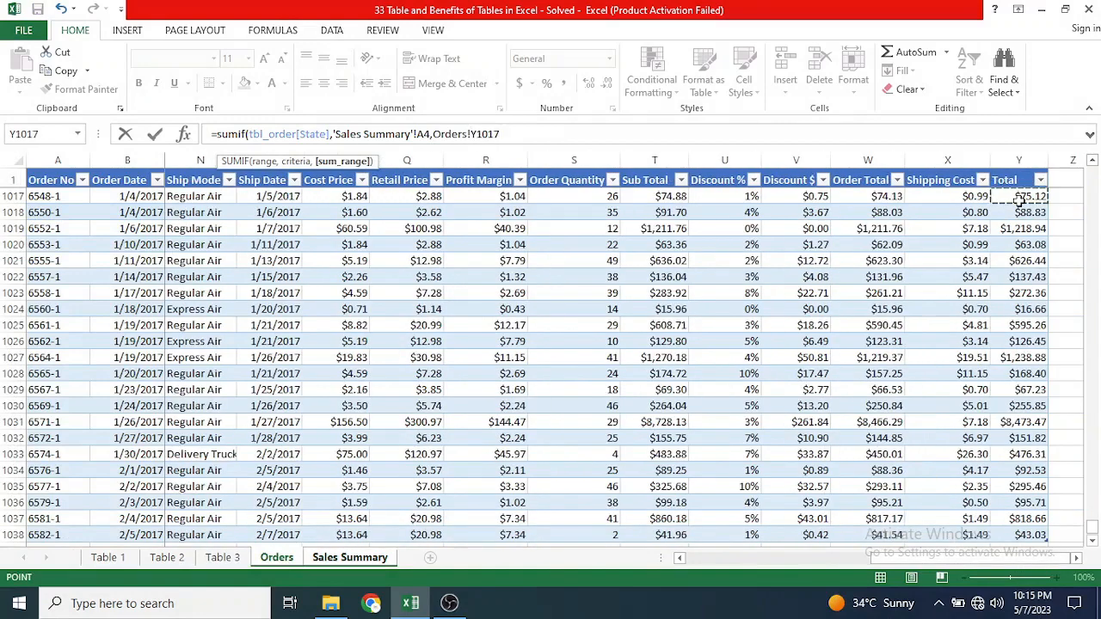
key(ctrl+shift+Down)
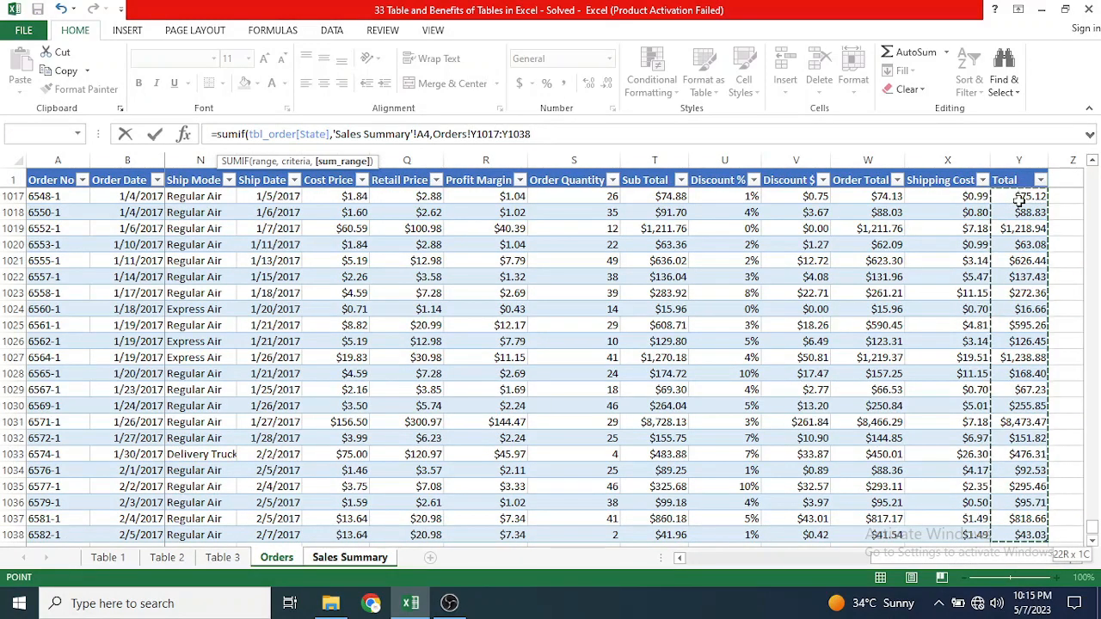
key(Return)
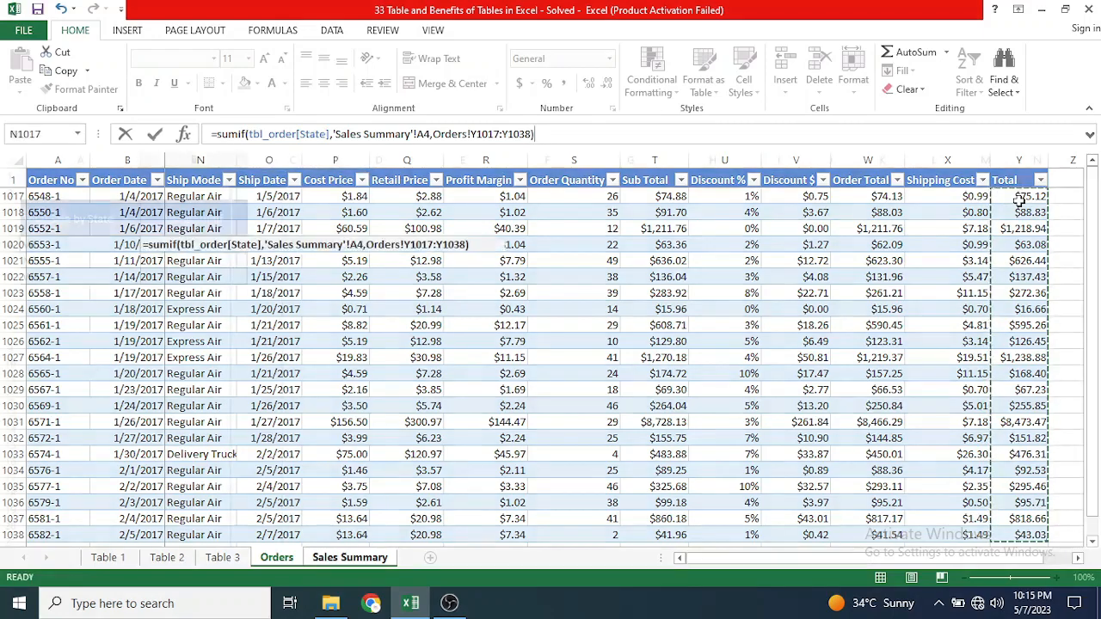
key(Up)
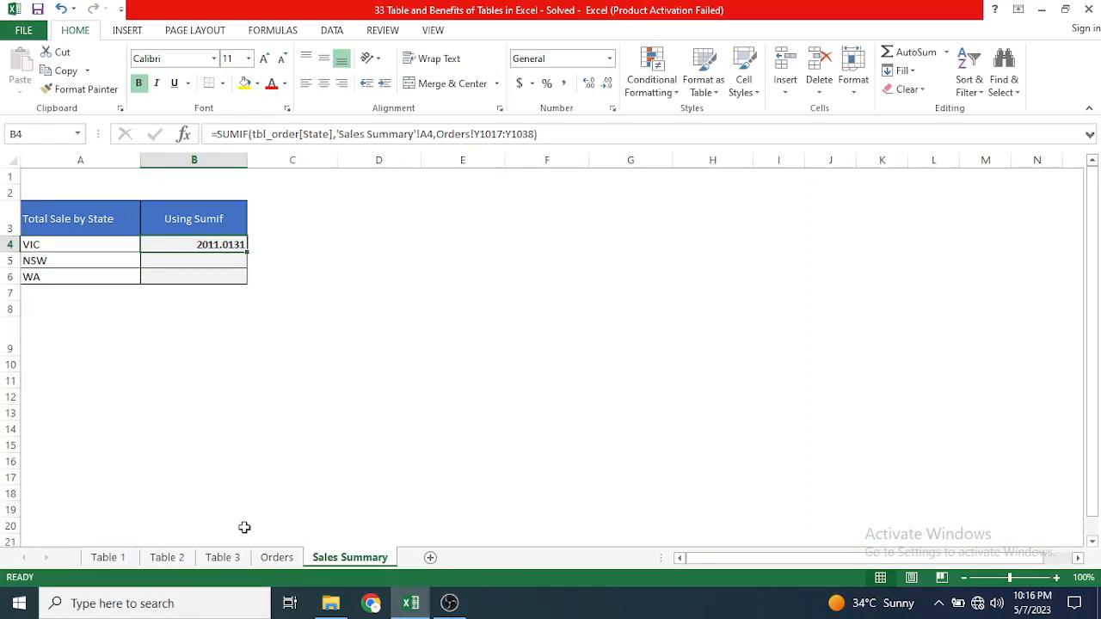
Review the last rows of the order table and the NSW and WA total cells in the sales summary
click(268, 557)
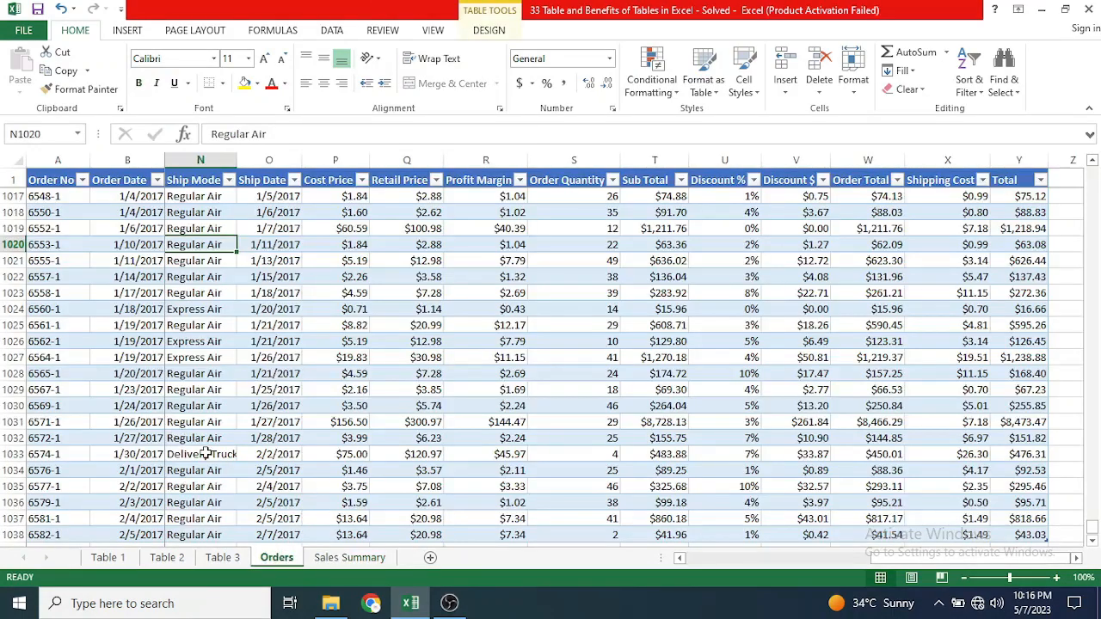
scroll(206, 452, down, 8)
scroll(144, 399, up, 5)
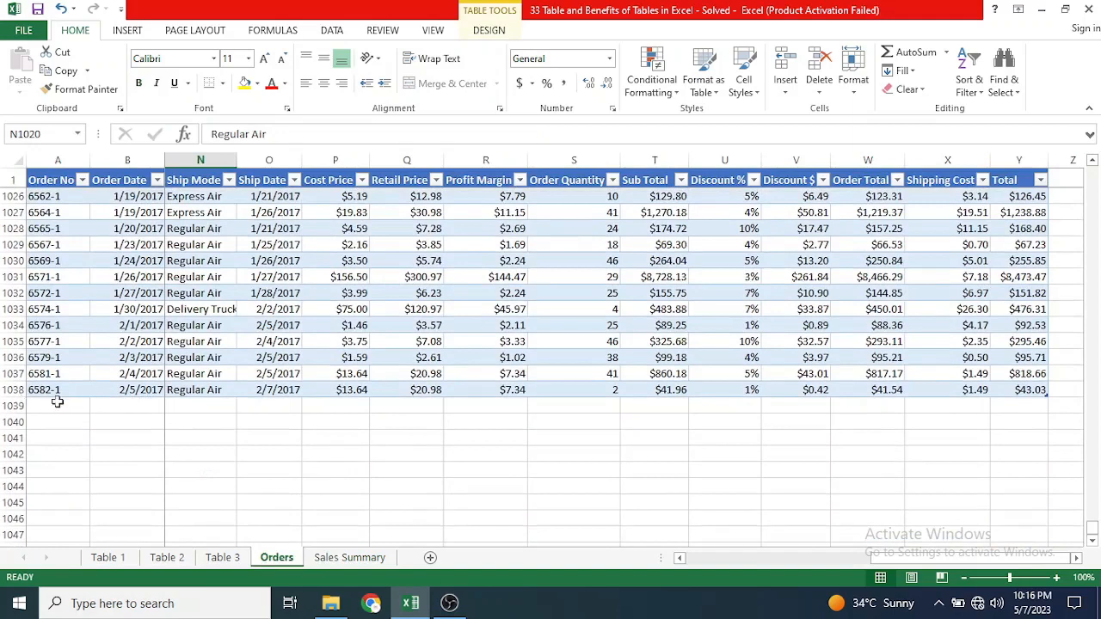
click(370, 556)
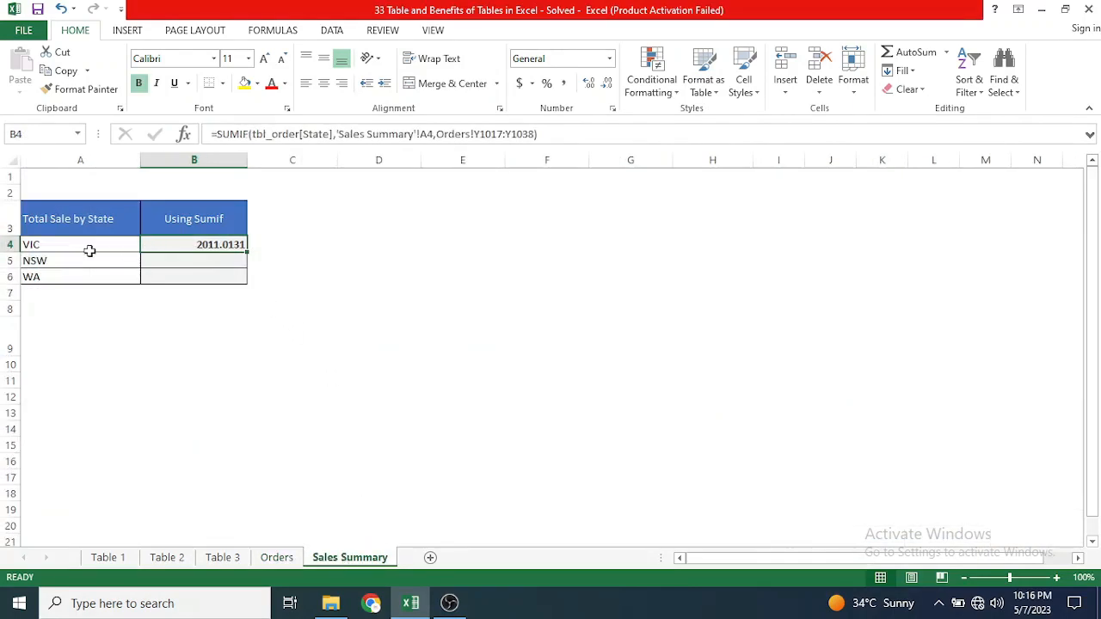
click(165, 265)
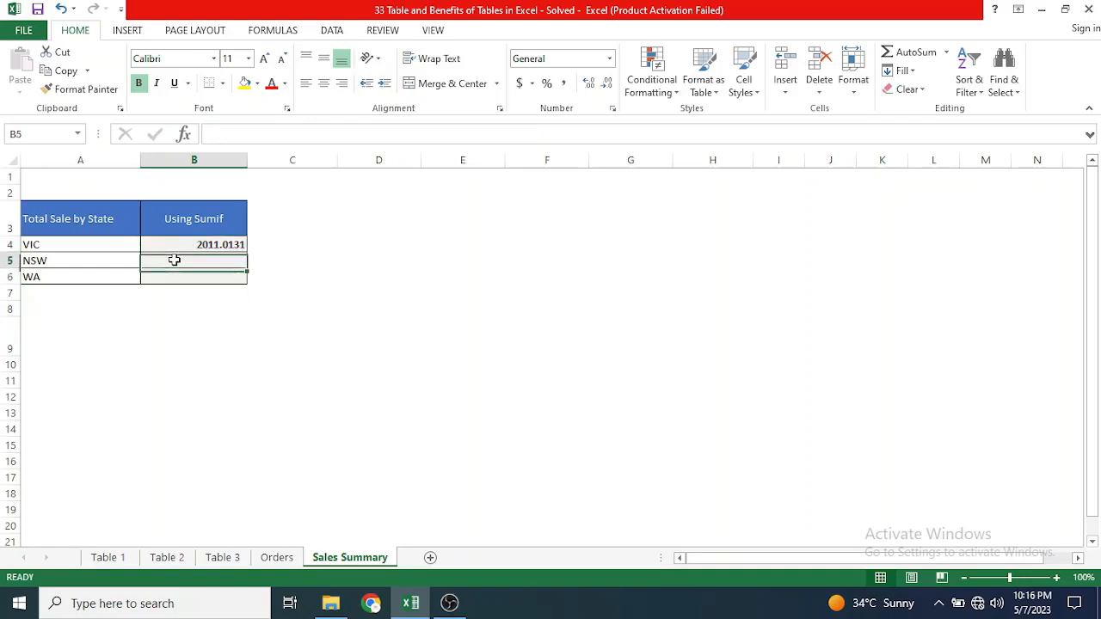
click(176, 275)
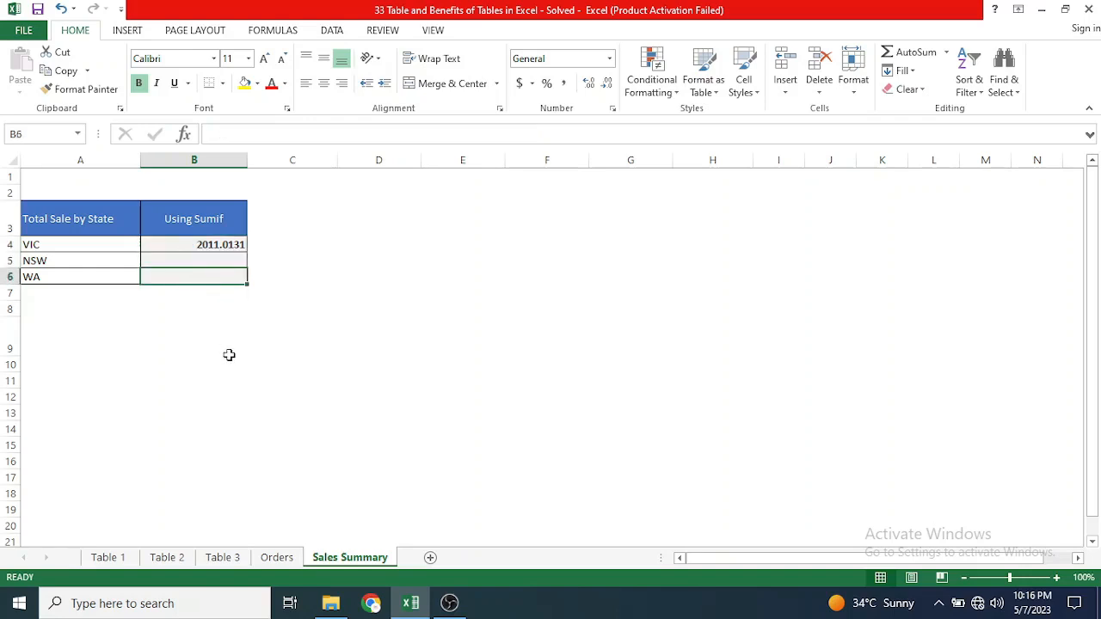